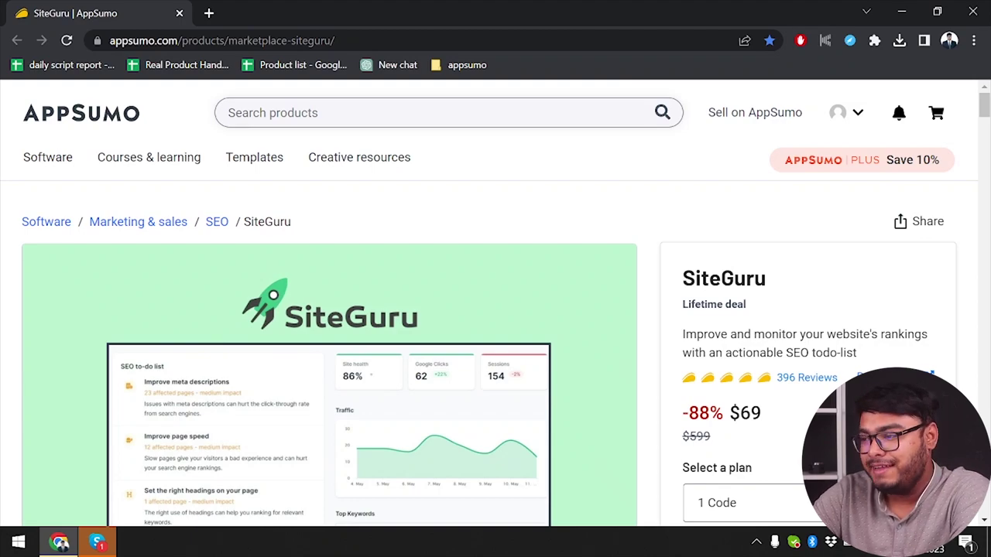
- Open the SiteGuru website from its AppSumo deal page and start a free trial for appunbox.com using the account's e-mail
scroll(157, 412, down, 5)
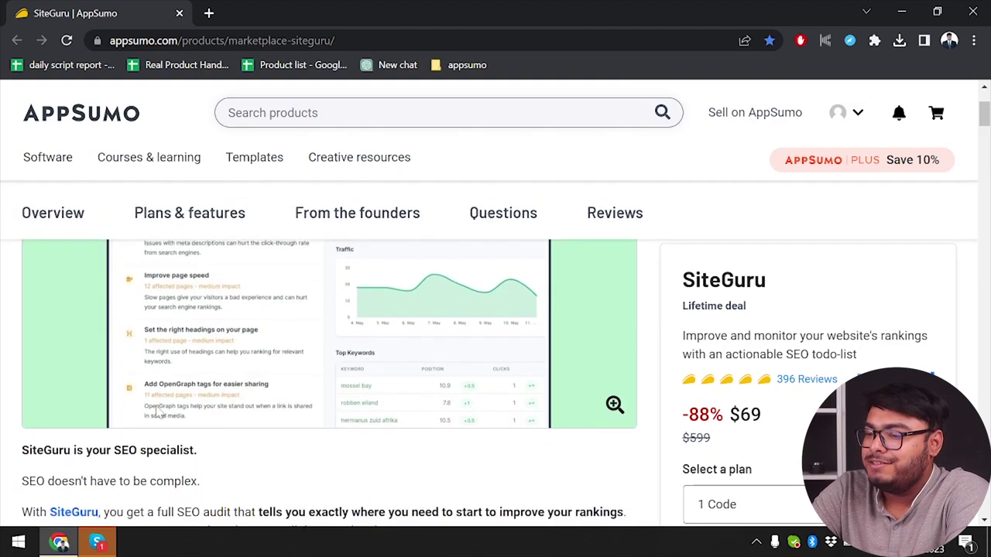
click(77, 296)
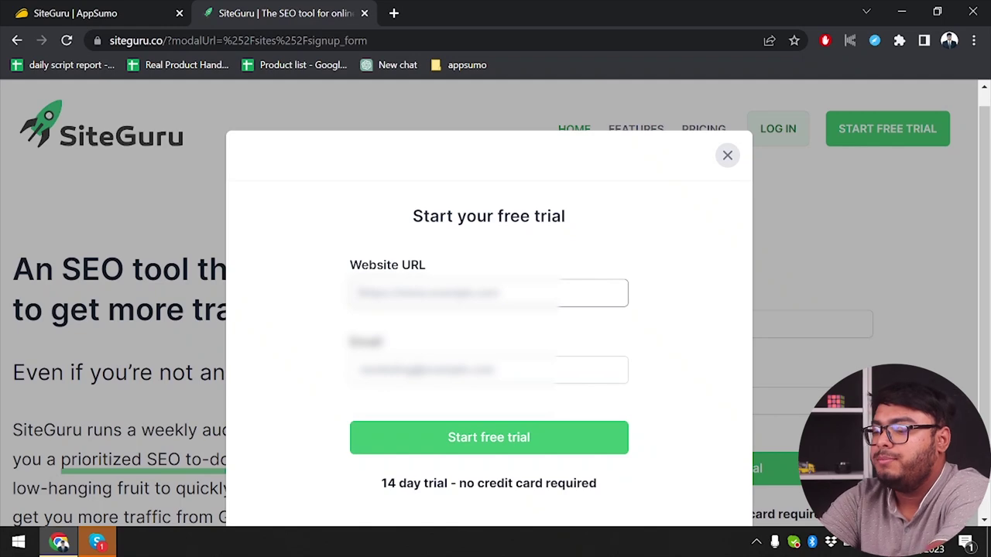
text(appsumo.com)
key(Tab)
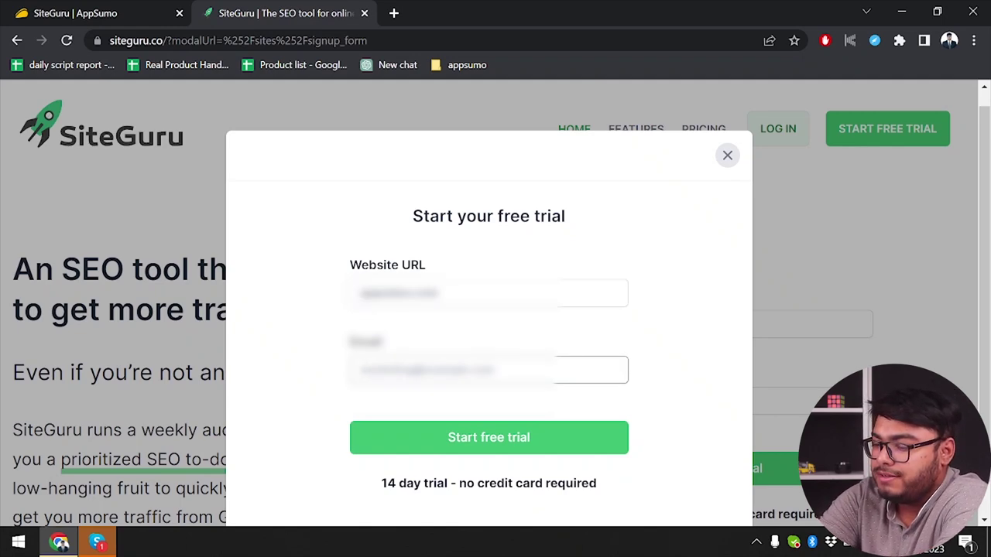
click(472, 437)
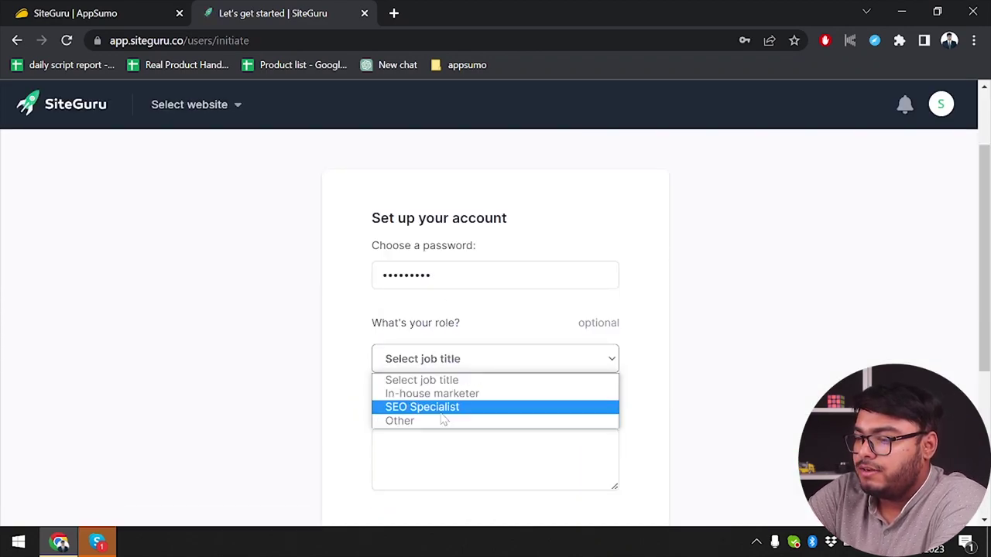
- Complete the account setup with the role SEO Specialist and the problem "test problem", and request the site report
click(440, 407)
click(449, 414)
scroll(449, 413, down, 1)
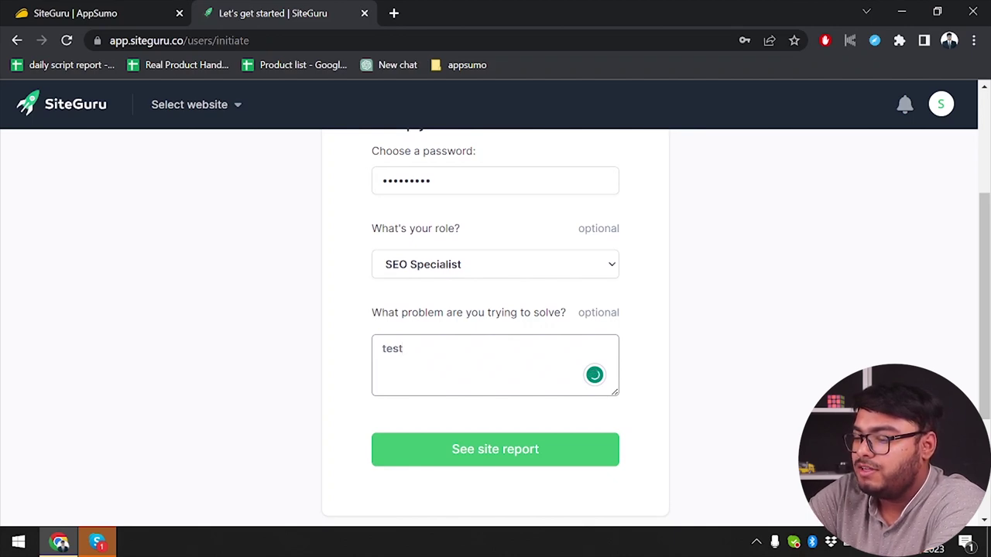
text(test problem)
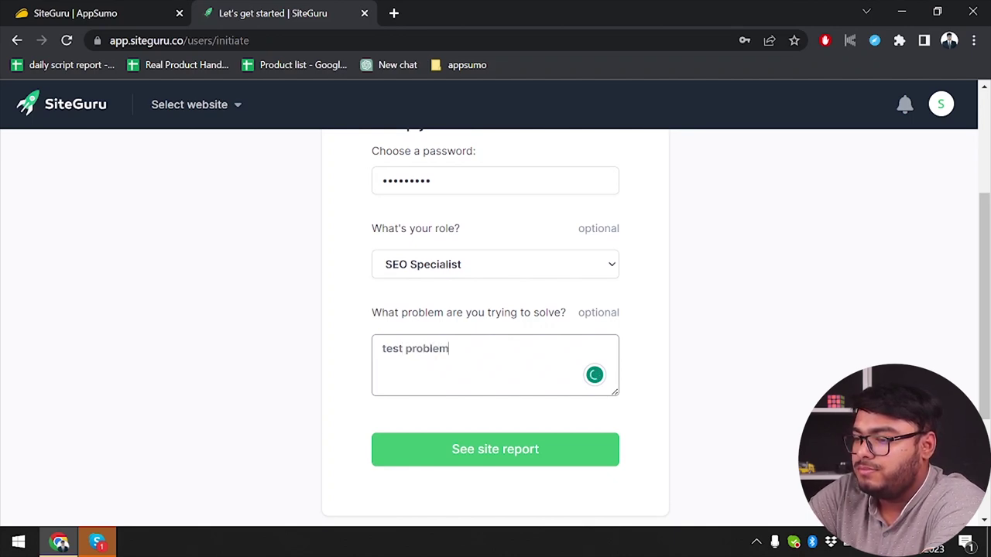
click(507, 455)
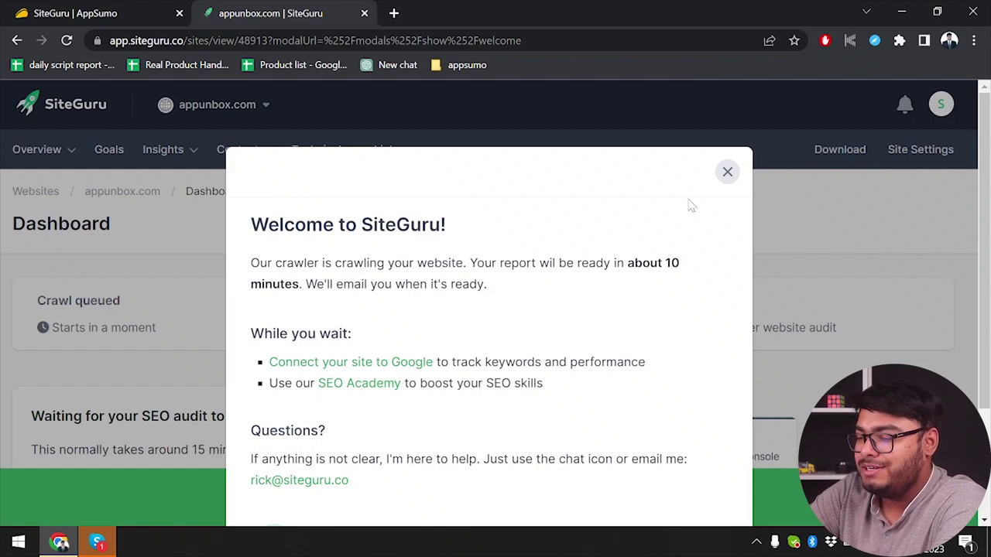
- Dismiss the welcome message to get to the appunbox.com dashboard
click(727, 171)
scroll(305, 303, down, 1)
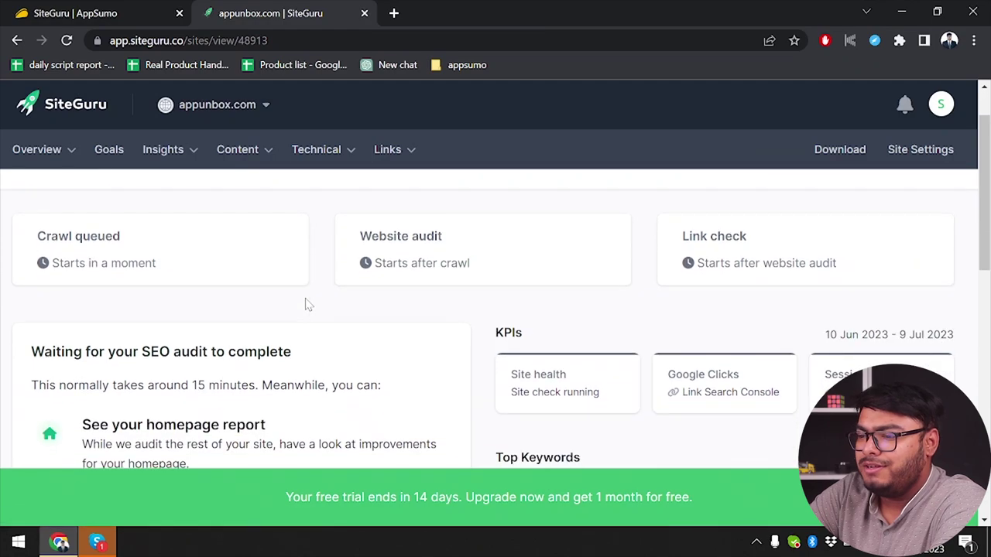
scroll(305, 303, up, 1)
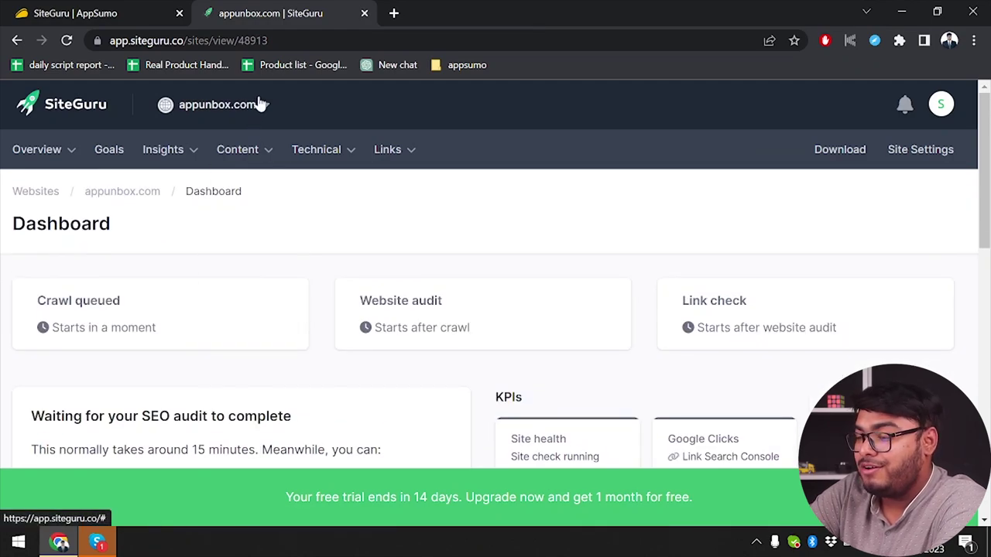
click(941, 104)
click(518, 203)
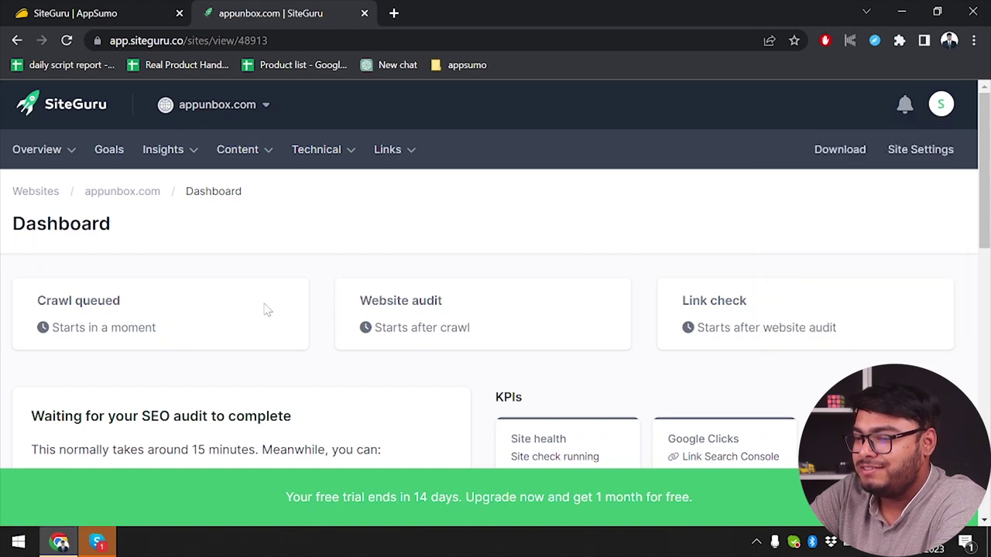
- Examine the dashboard's crawl and audit status, KPIs, suggested actions and site structure table
scroll(661, 288, down, 1)
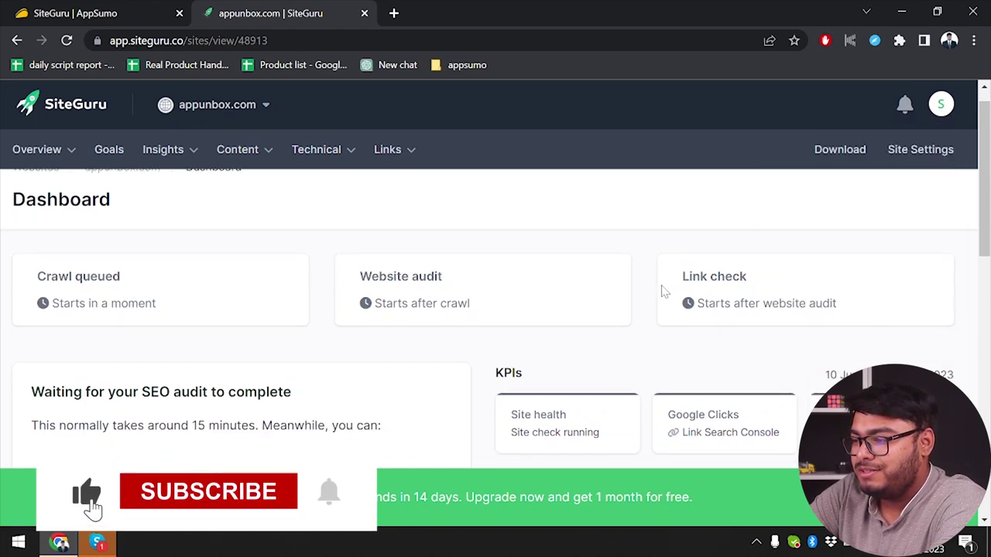
scroll(661, 290, down, 1)
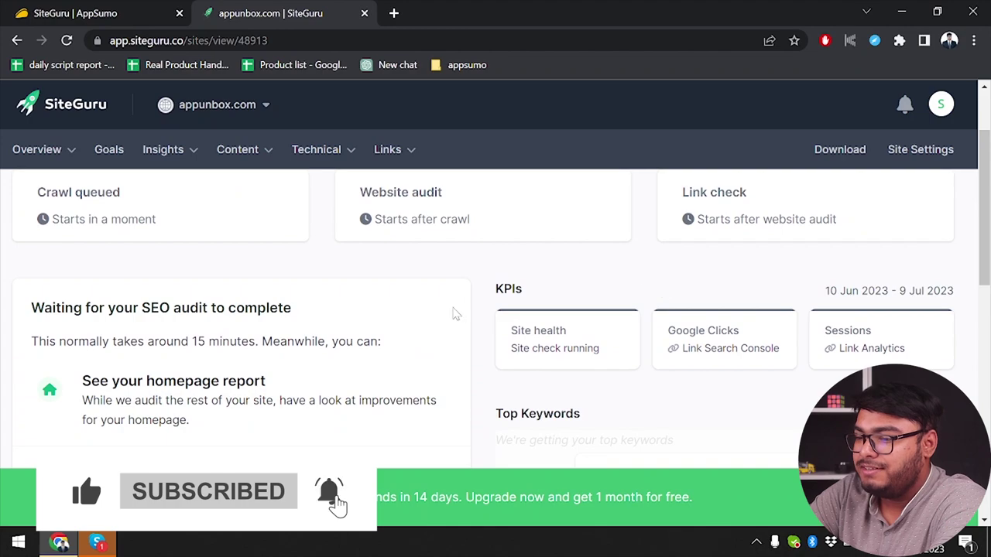
scroll(453, 312, up, 2)
scroll(455, 312, down, 6)
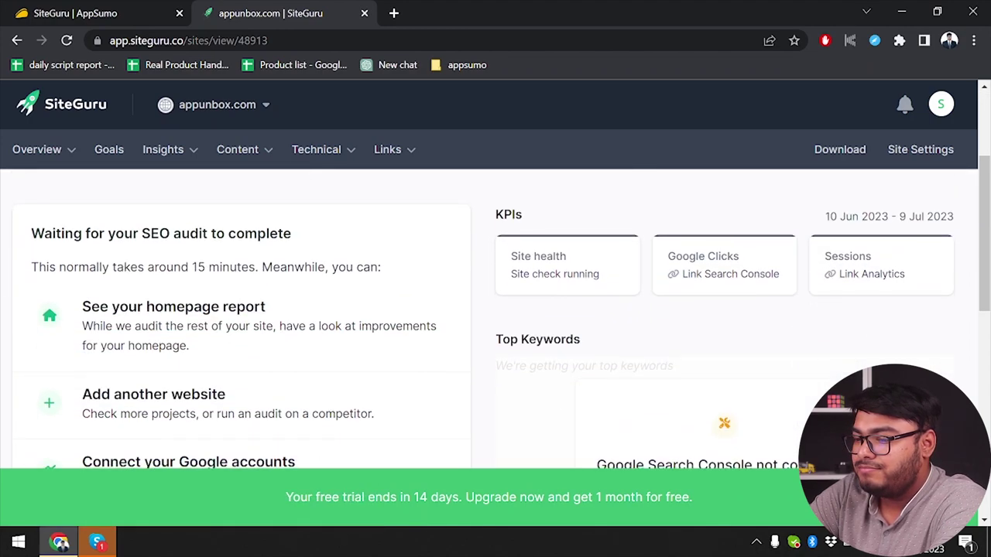
scroll(354, 270, down, 2)
scroll(354, 270, up, 8)
scroll(354, 270, down, 9)
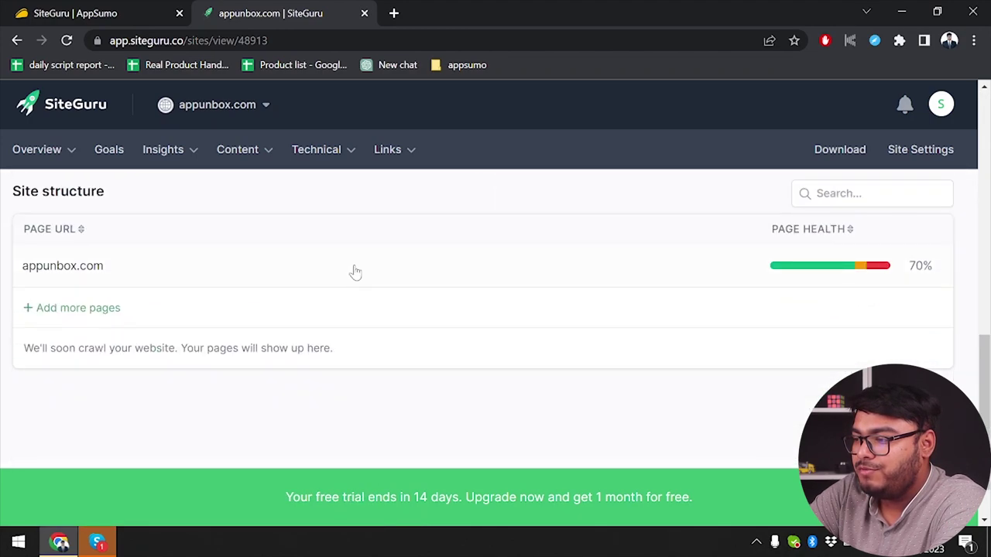
scroll(353, 270, up, 1)
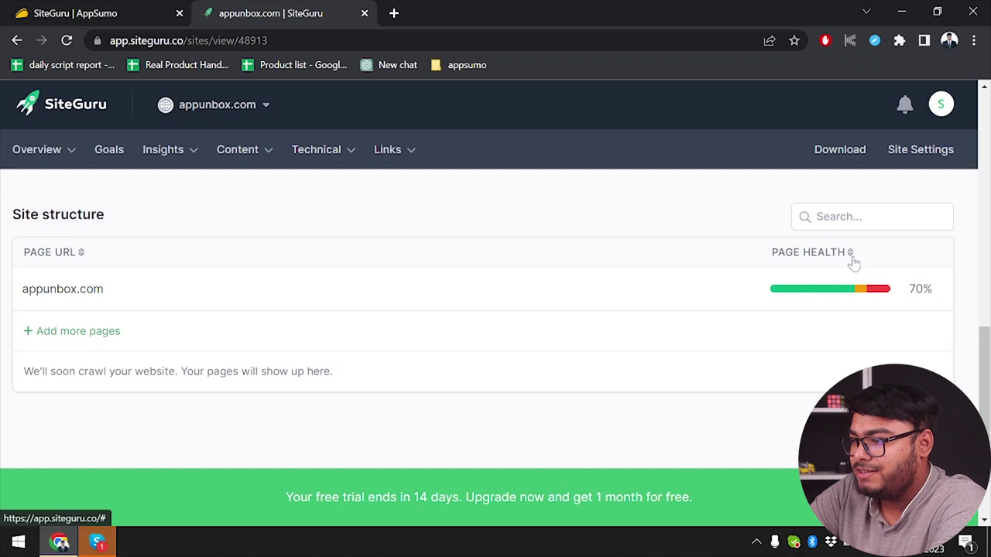
- Open the page report for appunbox.com from the site structure table, review its meta description, headings and OpenGraph checks, and close it
click(852, 289)
scroll(309, 442, down, 2)
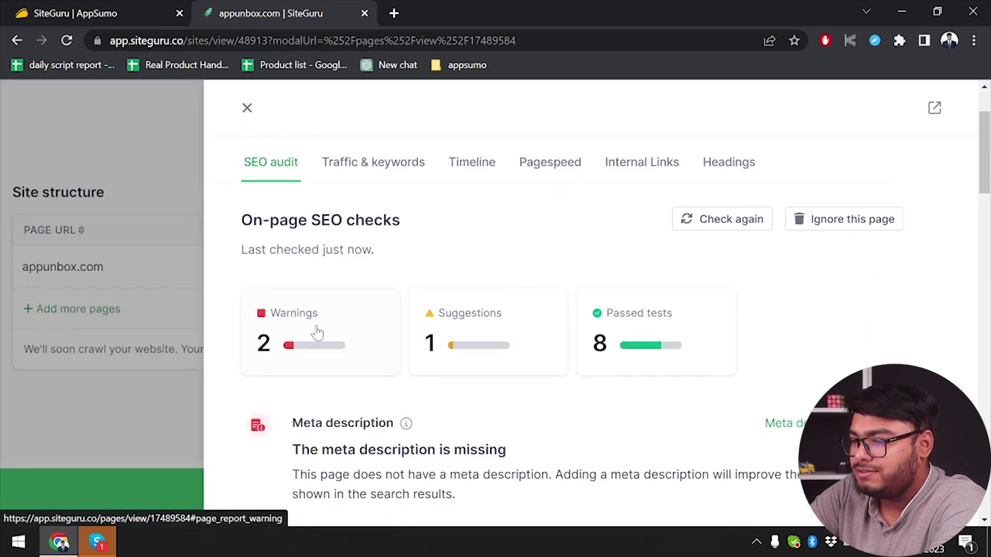
scroll(406, 350, down, 2)
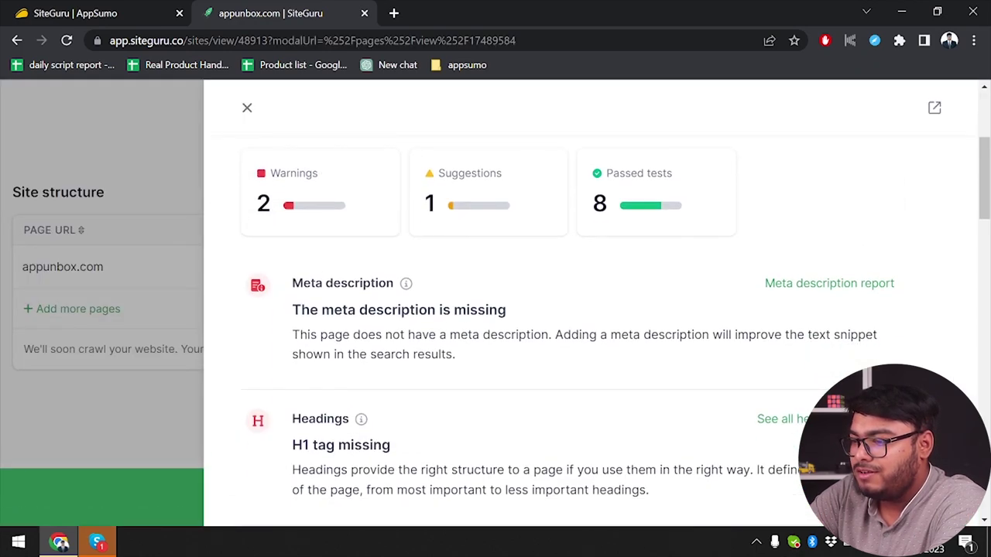
scroll(398, 451, down, 1)
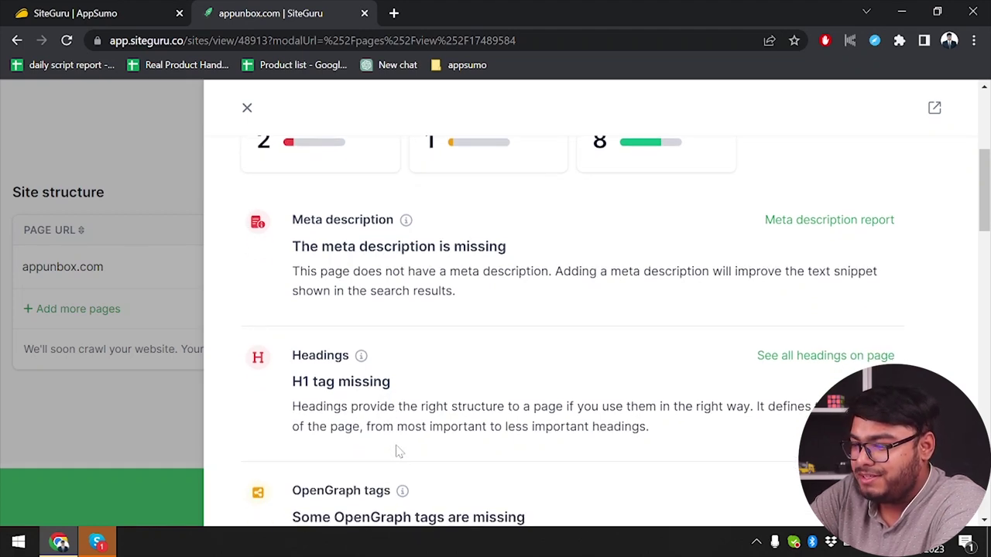
scroll(397, 450, up, 2)
scroll(471, 328, down, 4)
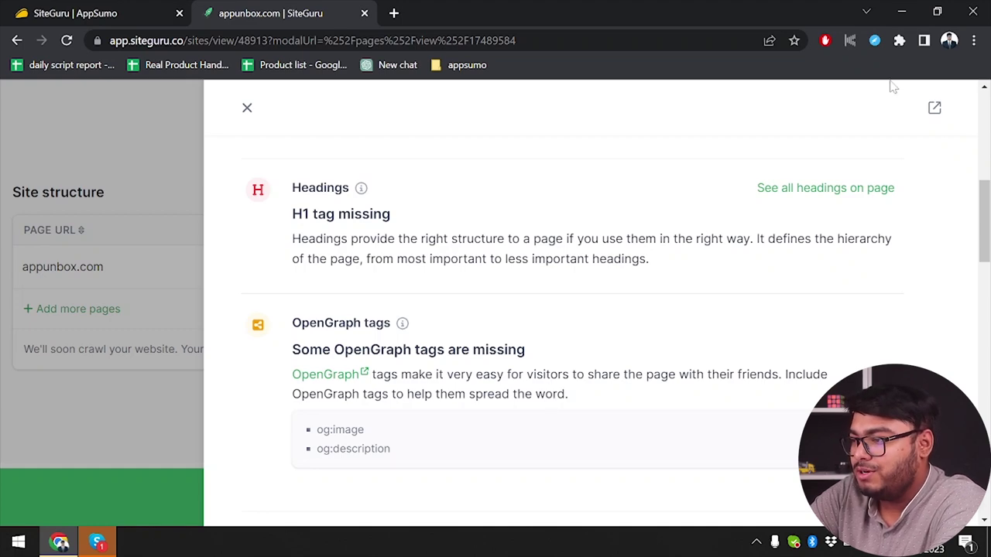
key(Escape)
- Look over the Google Search Console section and open the homepage report from the dashboard's suggested actions
scroll(456, 361, up, 1)
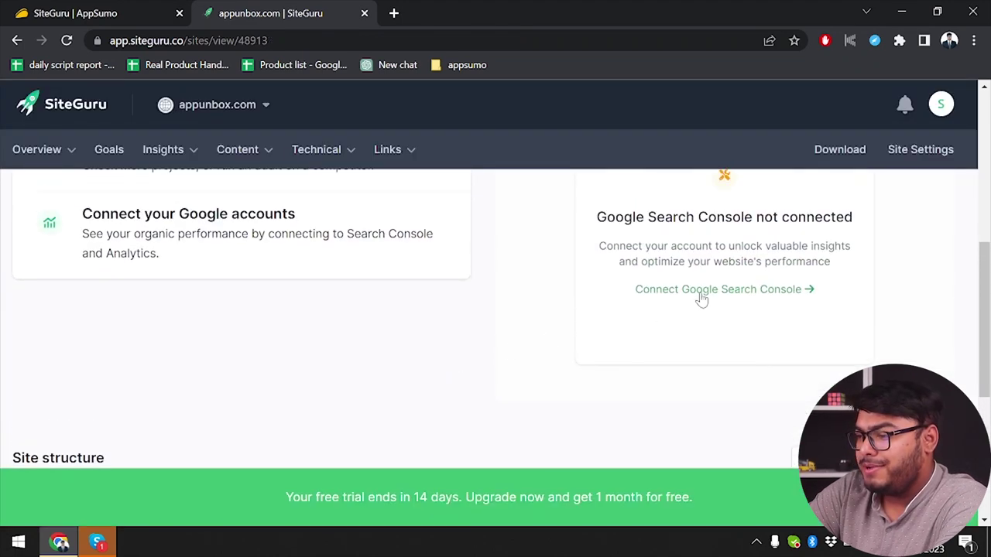
scroll(731, 302, up, 1)
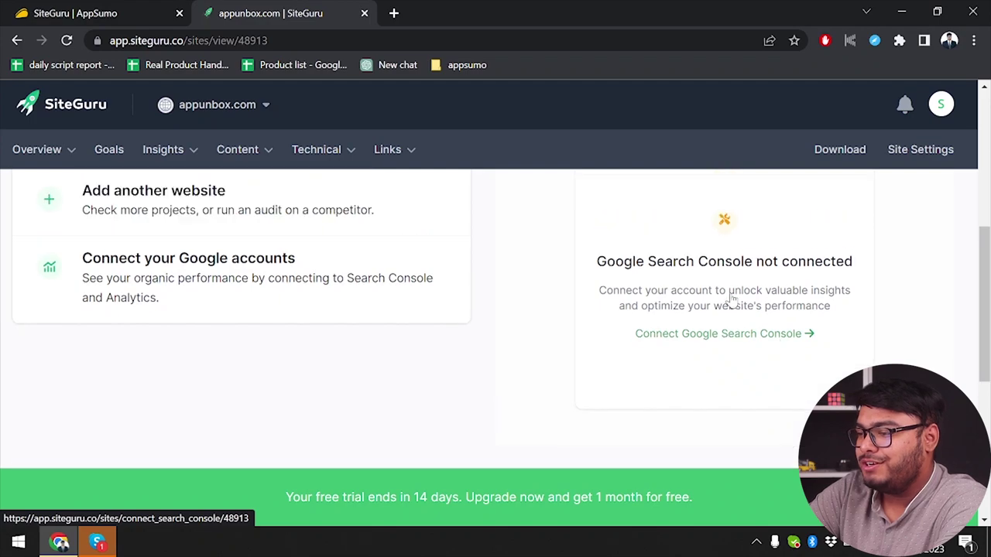
scroll(729, 299, up, 2)
scroll(188, 281, up, 2)
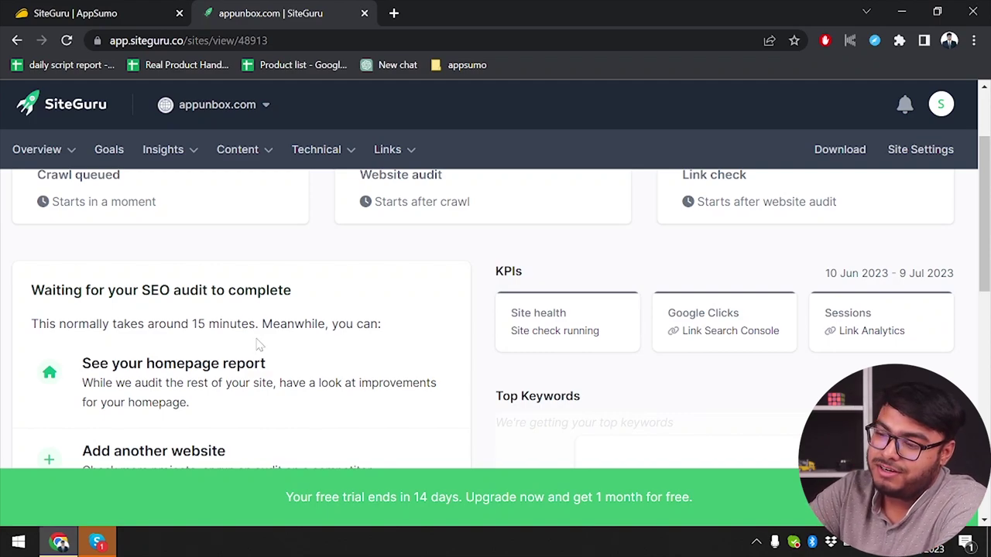
scroll(177, 380, down, 1)
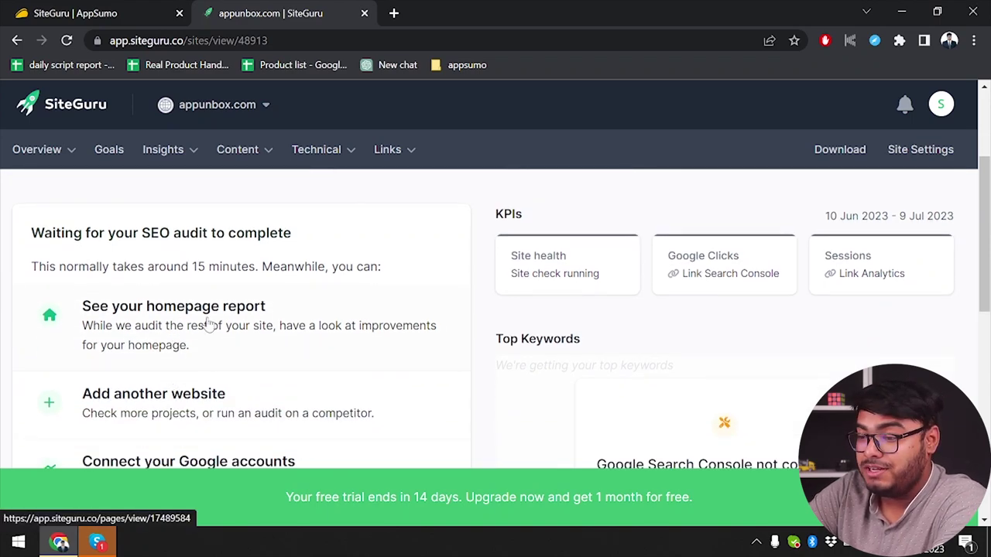
click(291, 305)
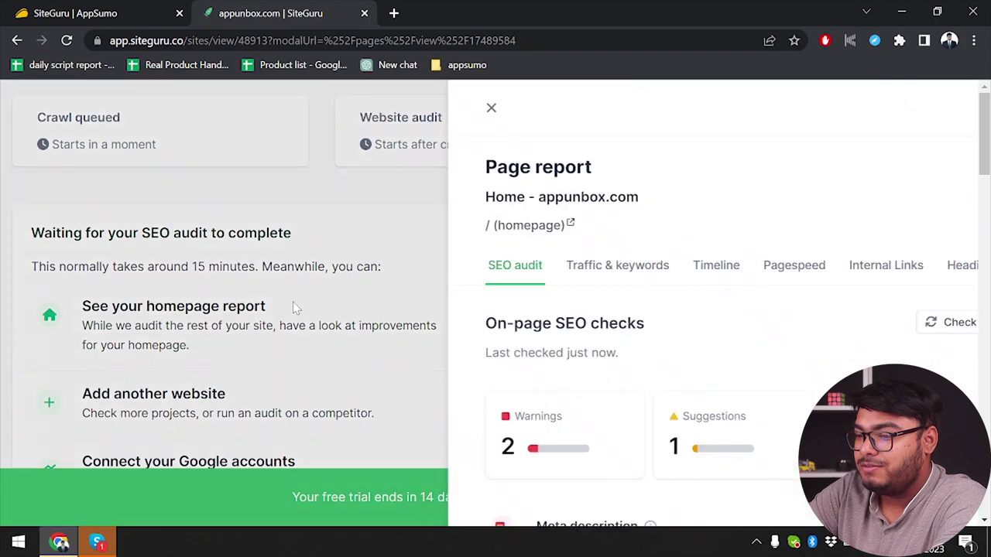
- Review all on-page SEO checks in the homepage report, from meta description through structured data to broken links, and close the report
scroll(491, 270, down, 3)
scroll(493, 270, up, 1)
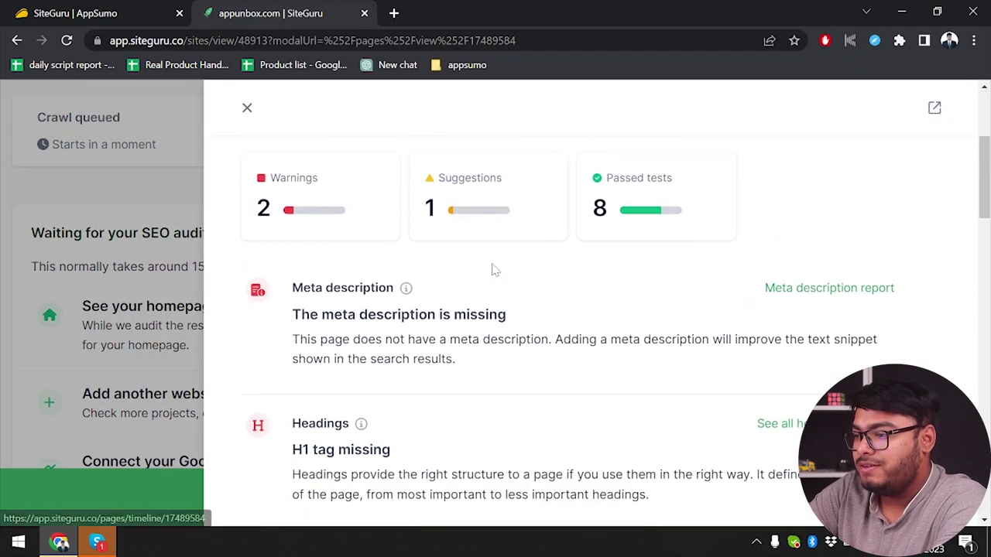
scroll(654, 224, down, 5)
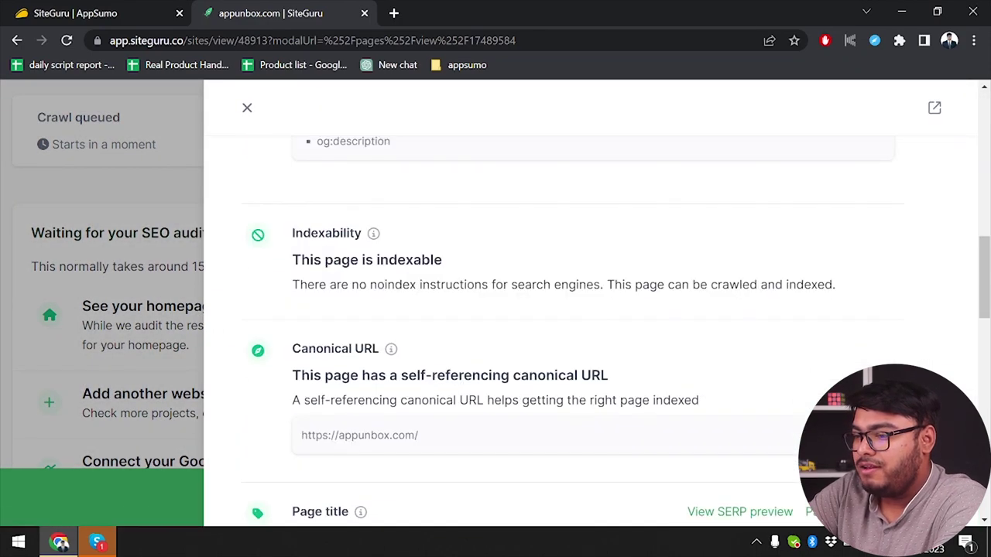
scroll(513, 272, down, 1)
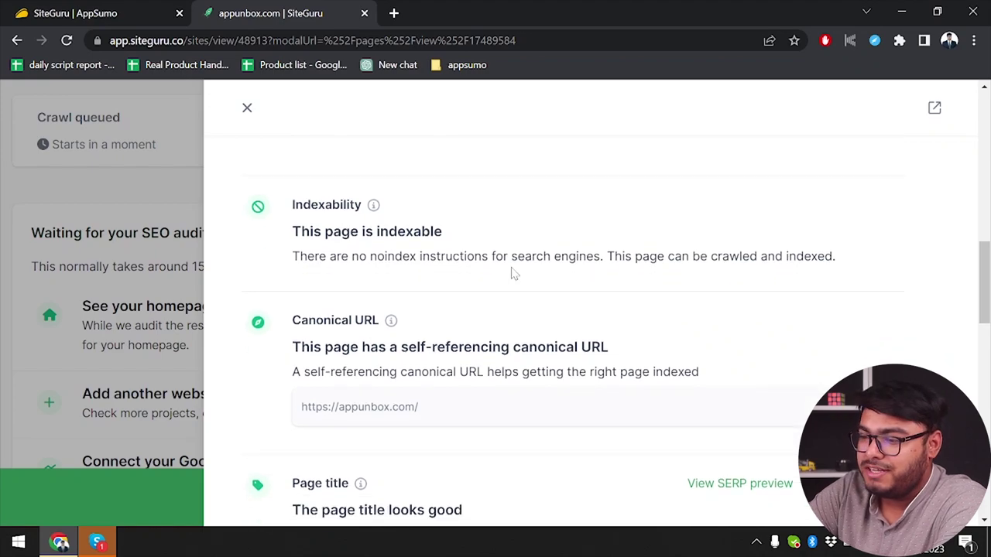
scroll(513, 272, down, 1)
scroll(383, 190, up, 2)
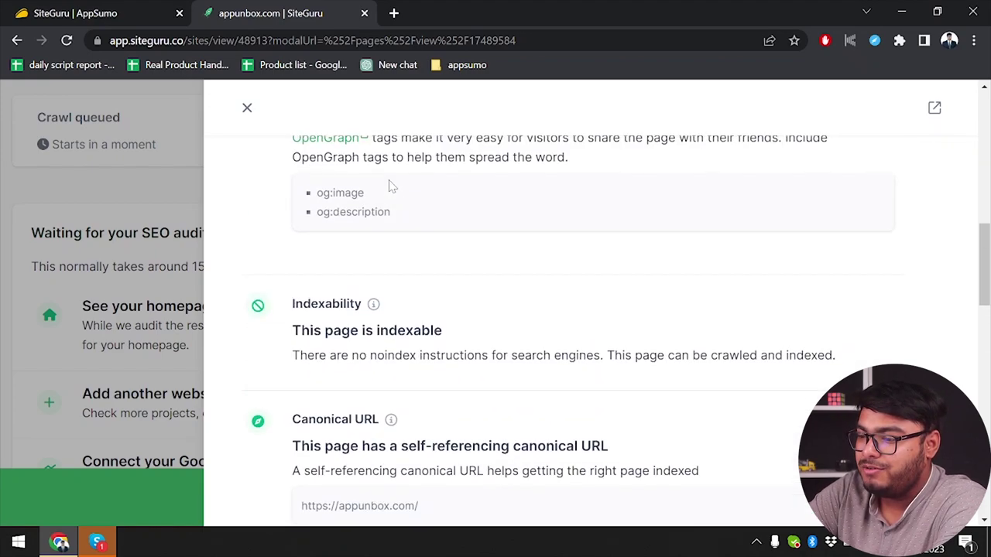
scroll(356, 224, down, 3)
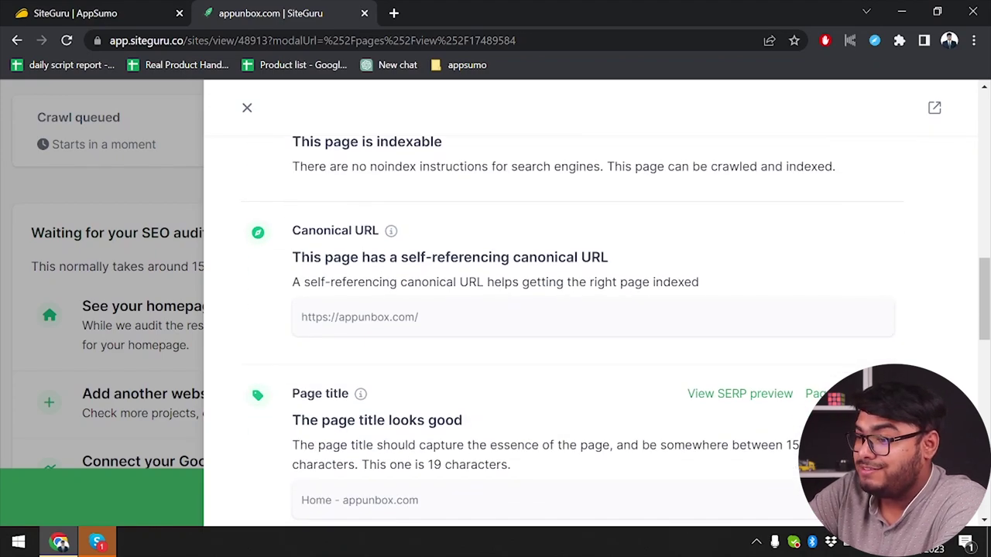
scroll(626, 256, down, 2)
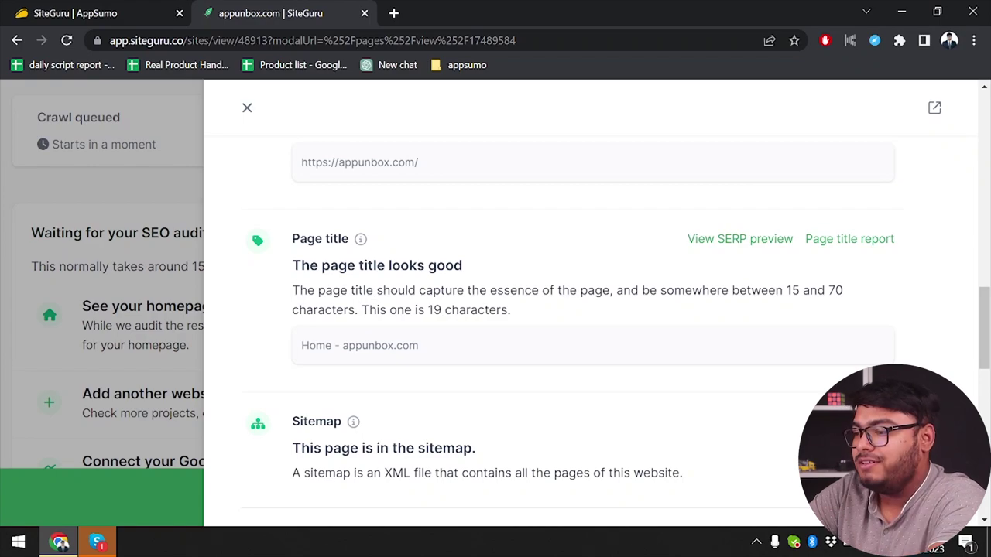
scroll(443, 357, down, 1)
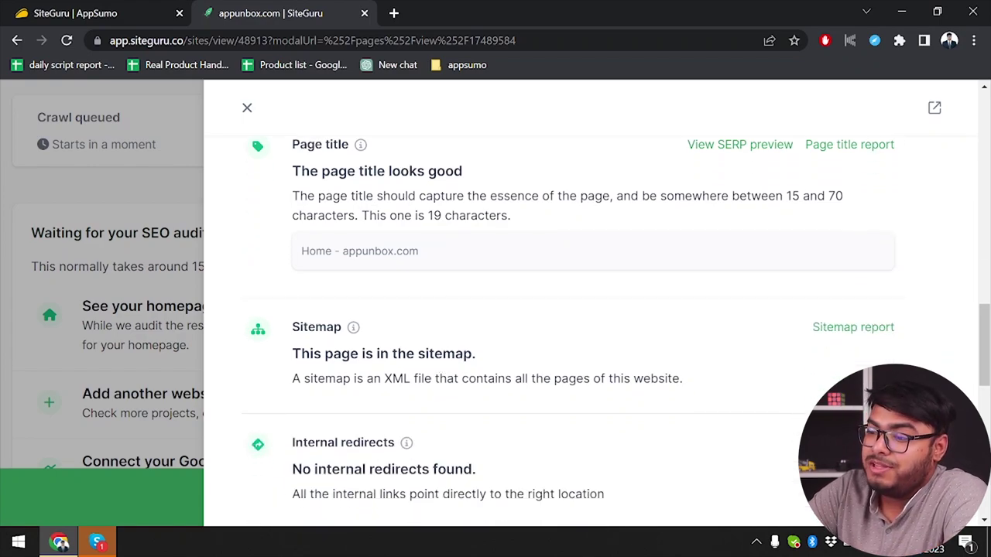
scroll(573, 317, down, 3)
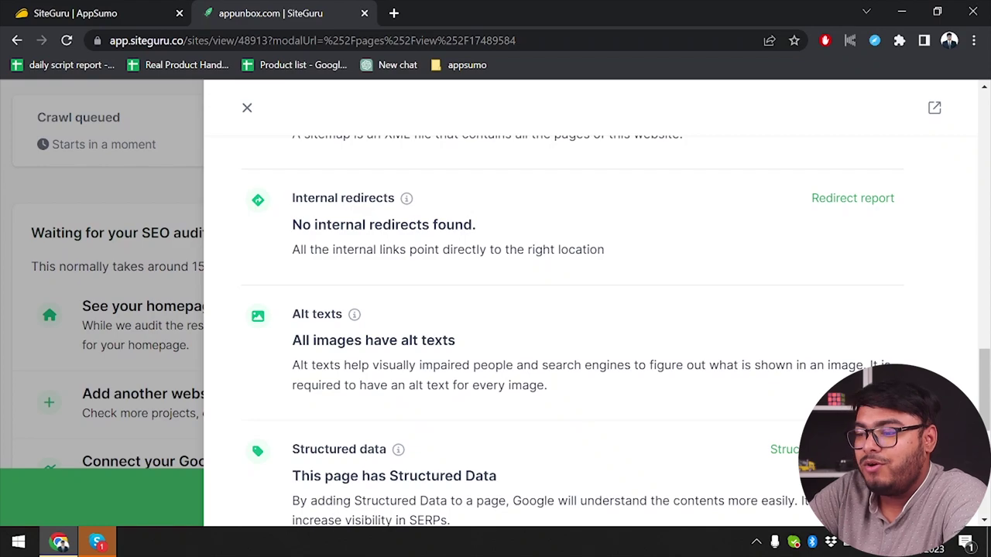
scroll(441, 389, down, 3)
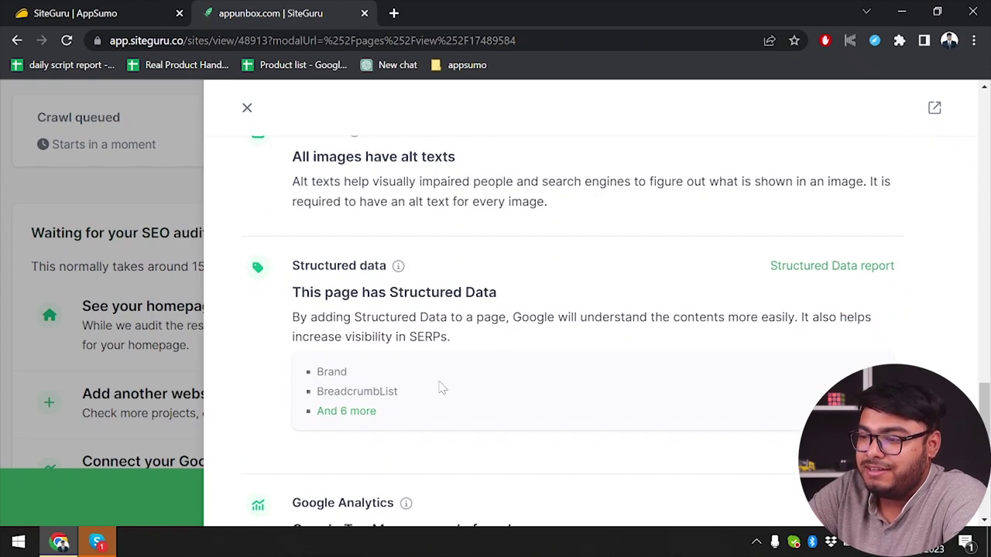
scroll(441, 389, down, 4)
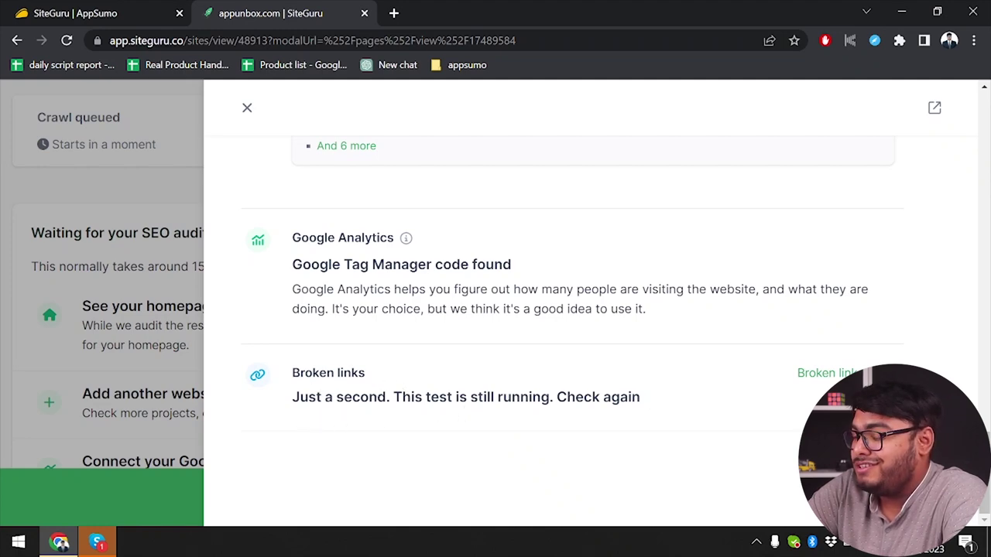
click(254, 116)
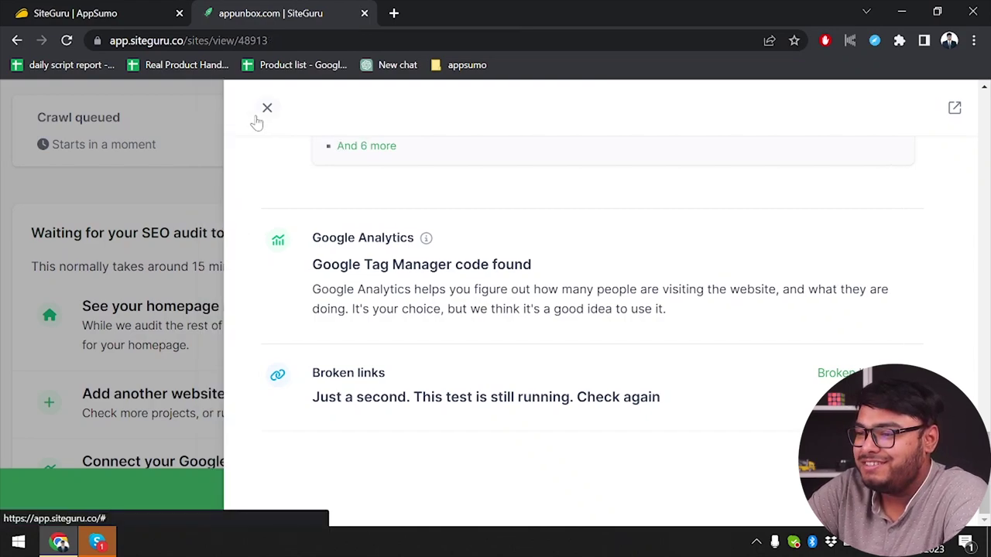
- Check the dashboard's crawl, website audit and link check status together with the KPIs
scroll(433, 332, down, 1)
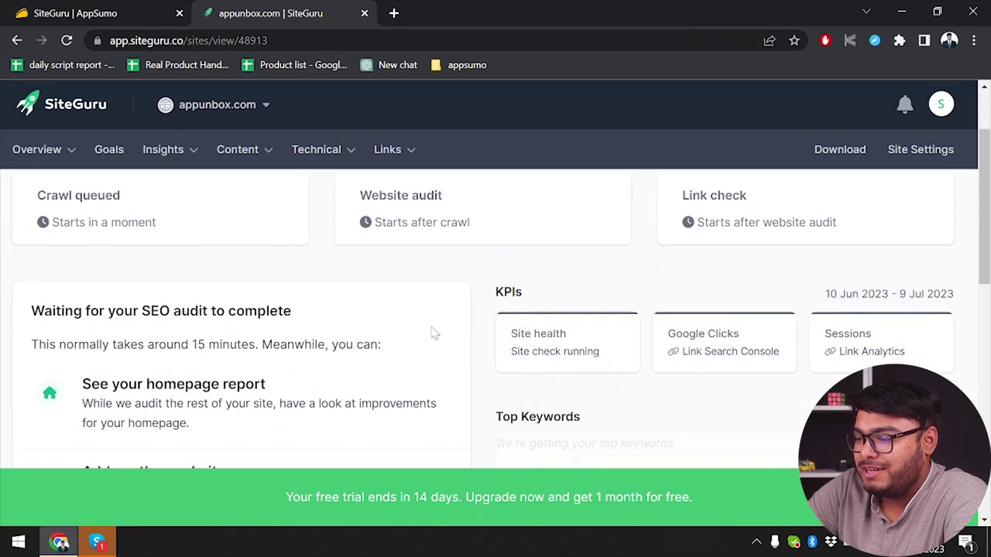
scroll(433, 332, down, 4)
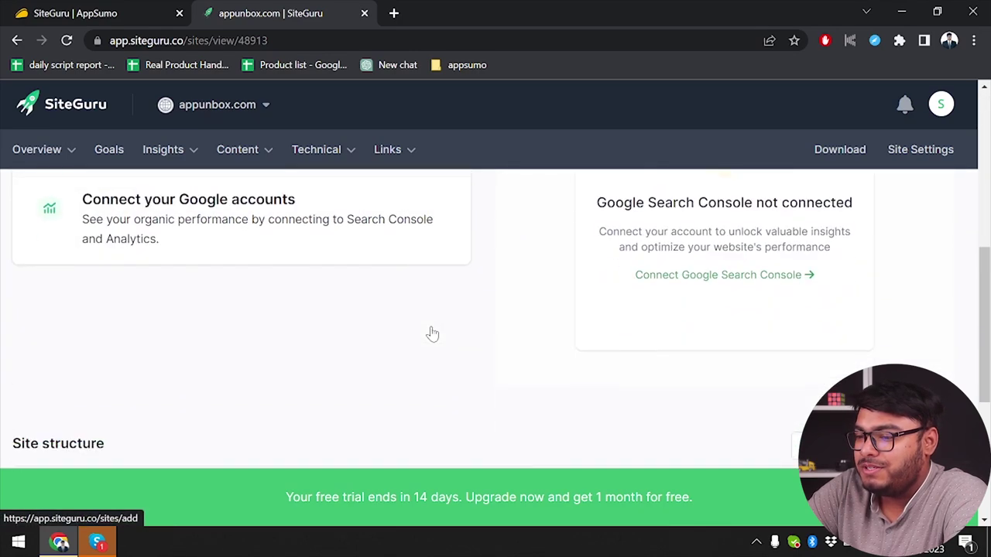
scroll(434, 332, up, 5)
scroll(487, 261, down, 2)
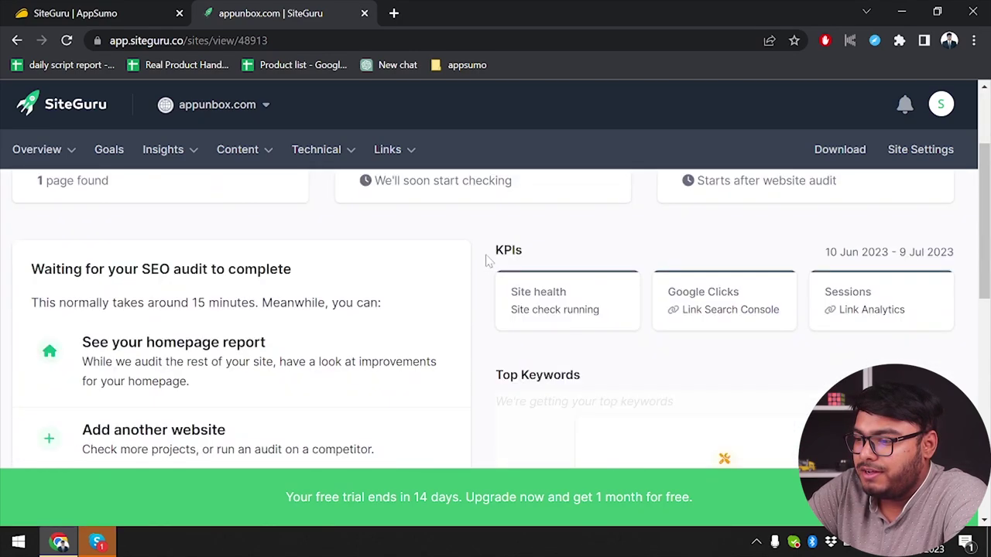
scroll(487, 261, up, 2)
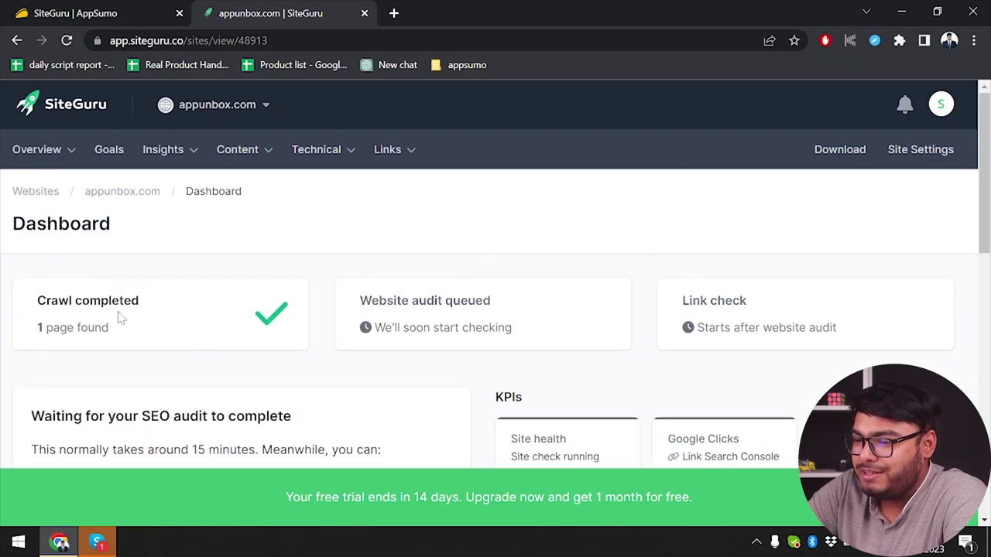
scroll(229, 335, down, 1)
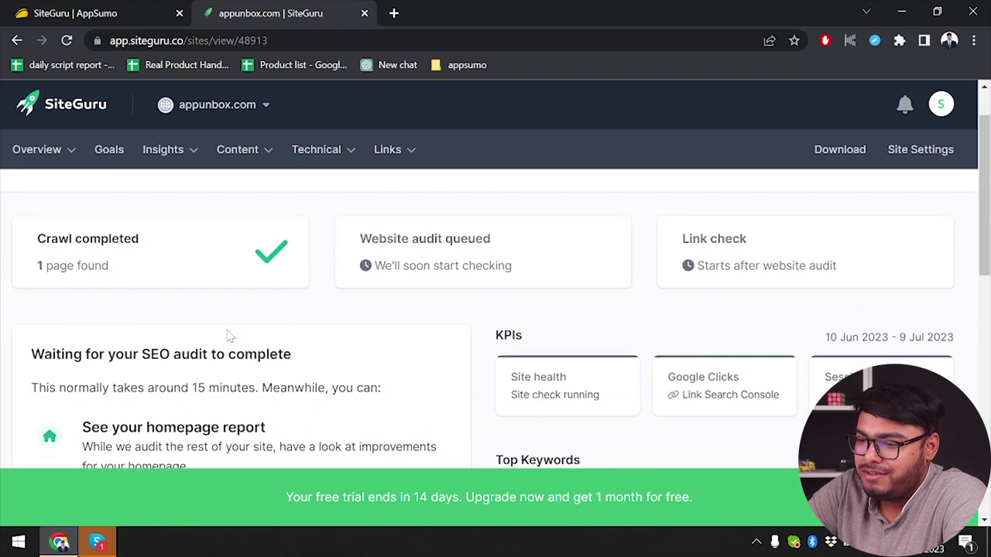
scroll(163, 266, down, 1)
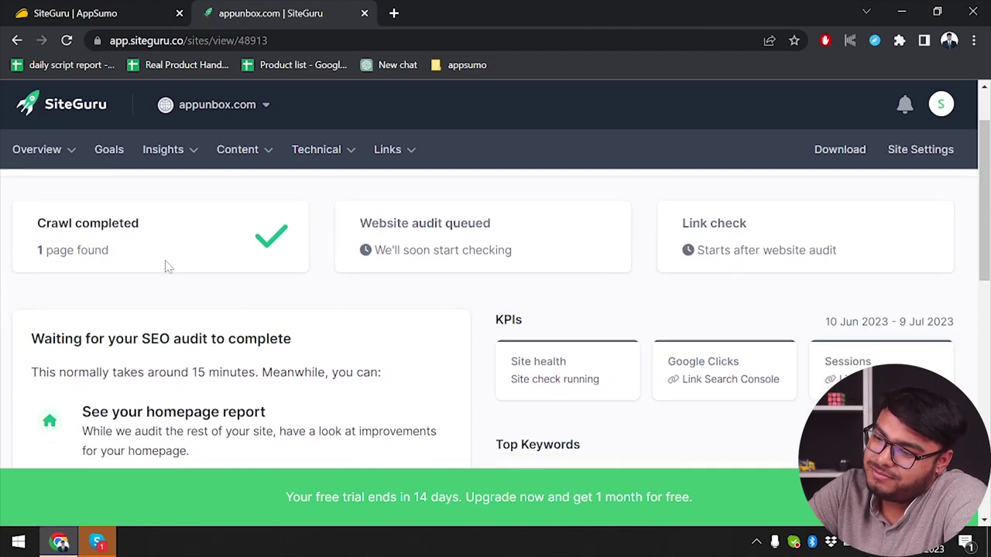
scroll(232, 310, up, 1)
scroll(296, 345, down, 1)
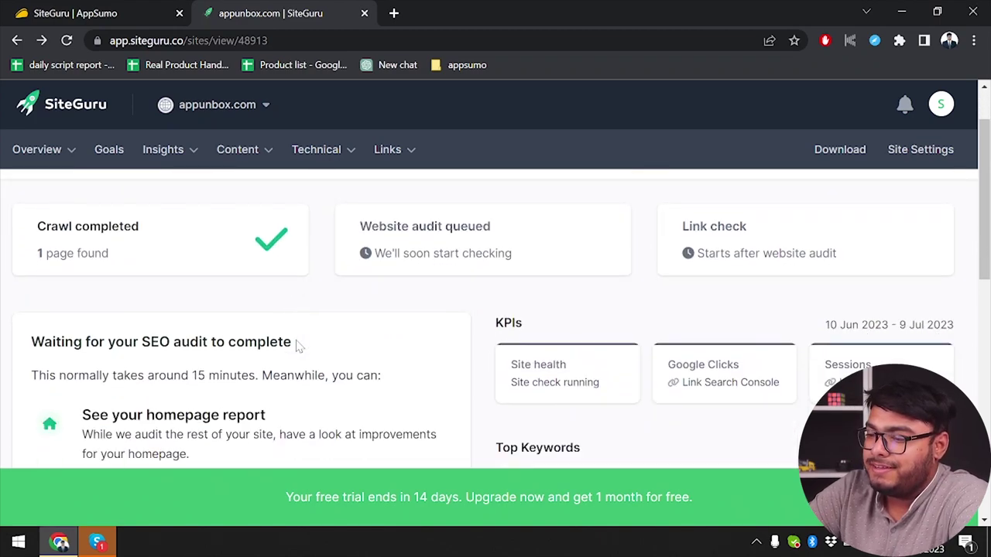
- Review the suggested actions for adding another website and connecting Google accounts while the SEO audit runs
scroll(297, 346, down, 5)
scroll(232, 310, up, 1)
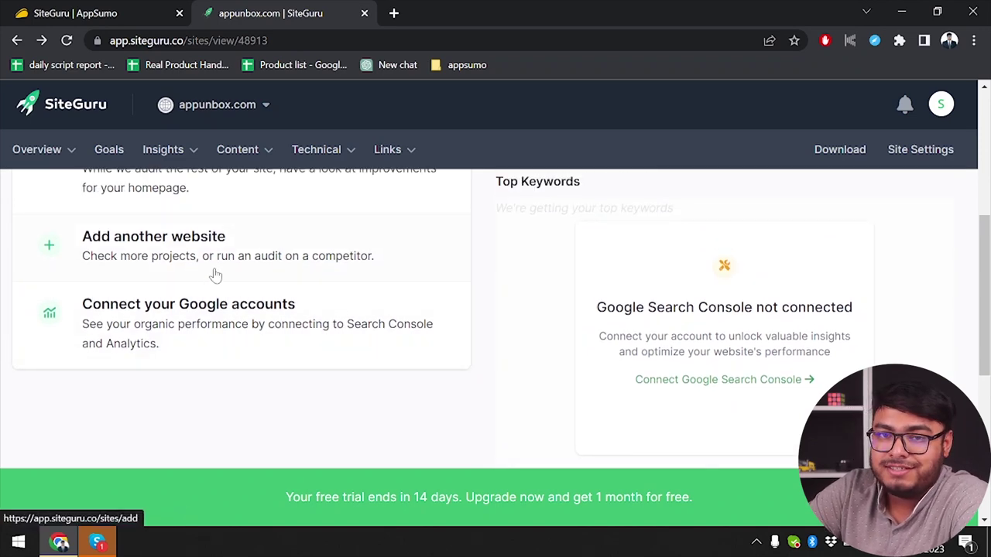
scroll(312, 252, up, 1)
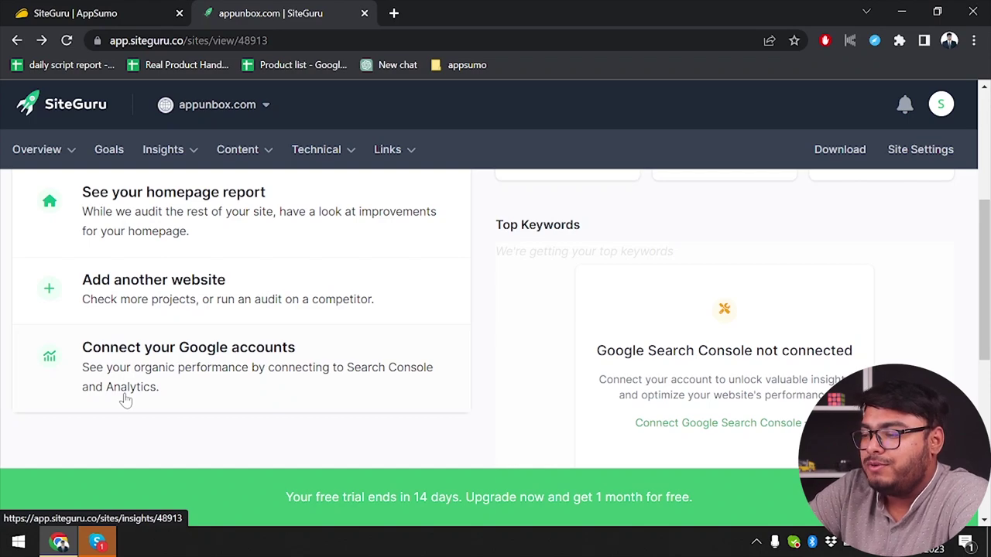
scroll(639, 303, up, 4)
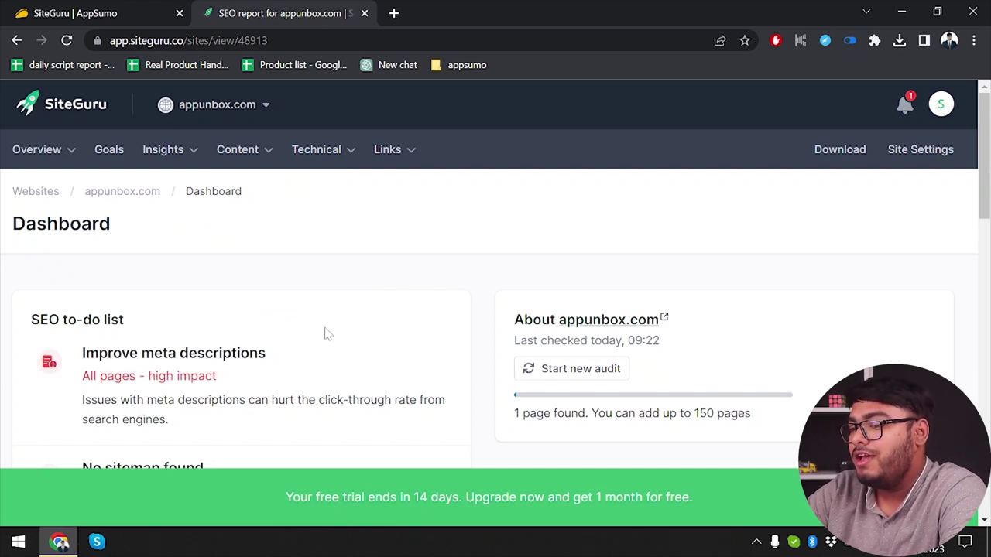
- Review the dashboard's SEO to-do list, from meta descriptions to the Pagespeed check, and the latest changes
scroll(325, 333, down, 2)
scroll(325, 334, up, 2)
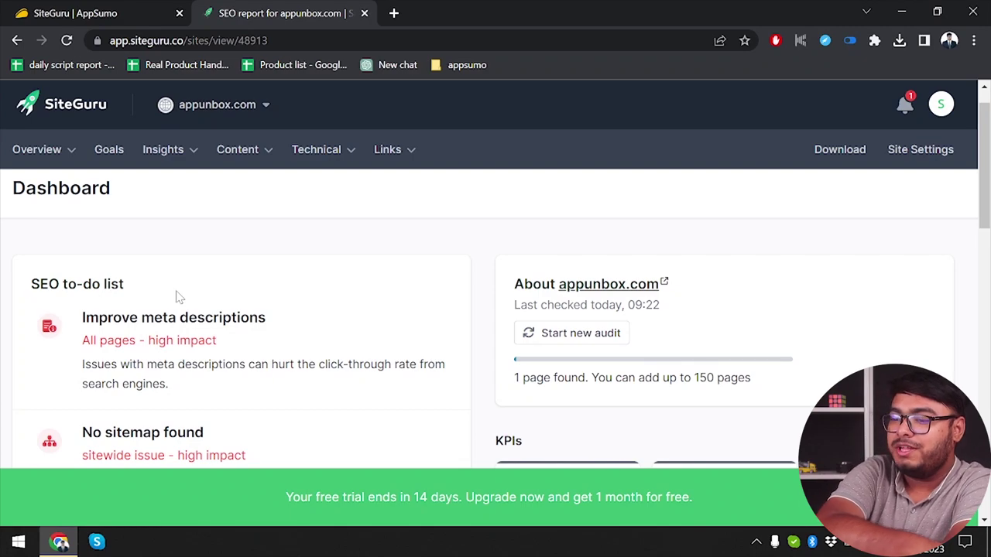
scroll(186, 291, down, 1)
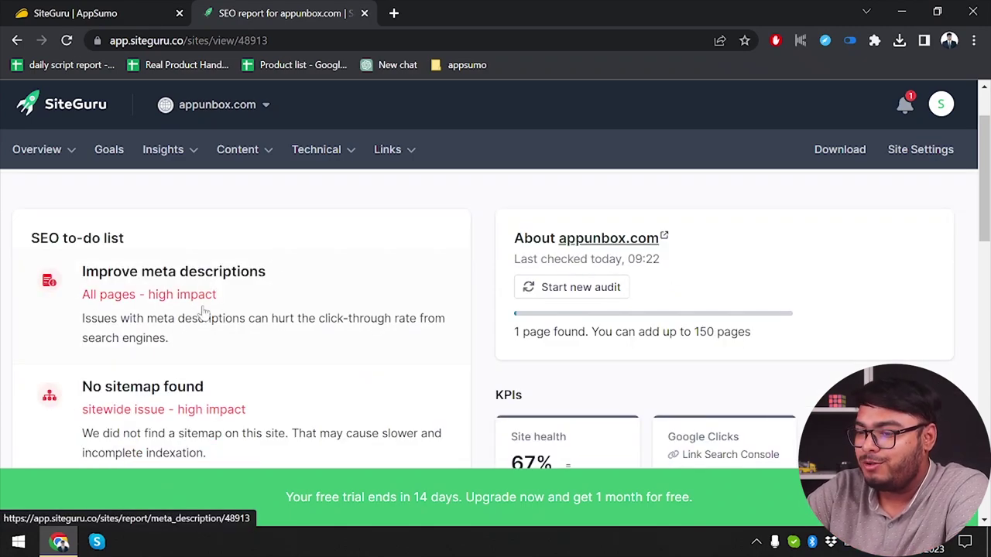
scroll(204, 312, down, 1)
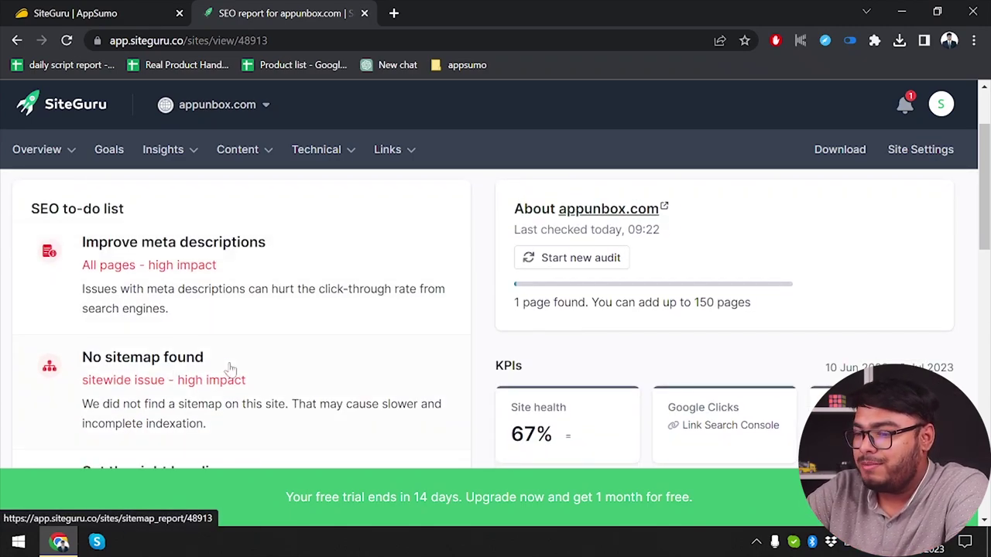
scroll(228, 371, down, 4)
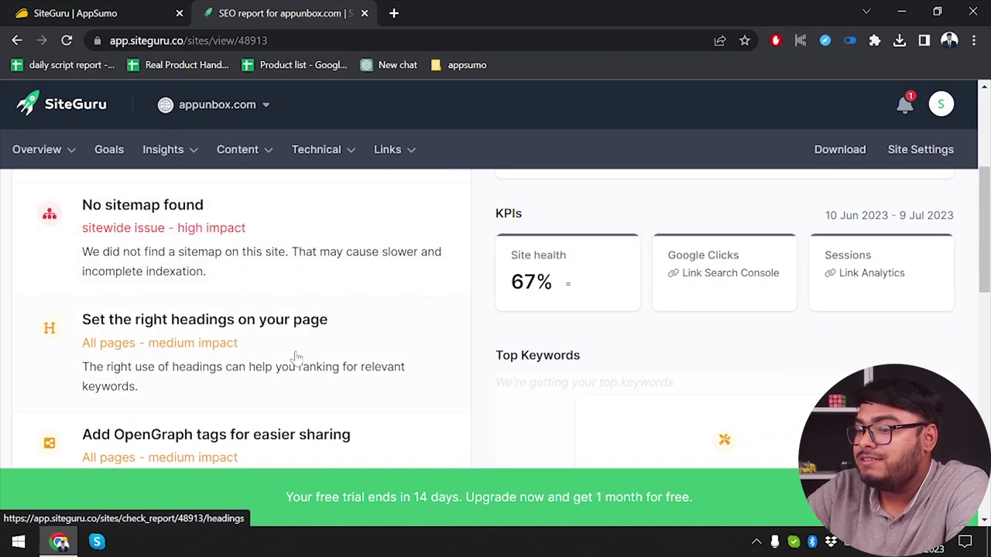
scroll(297, 357, down, 3)
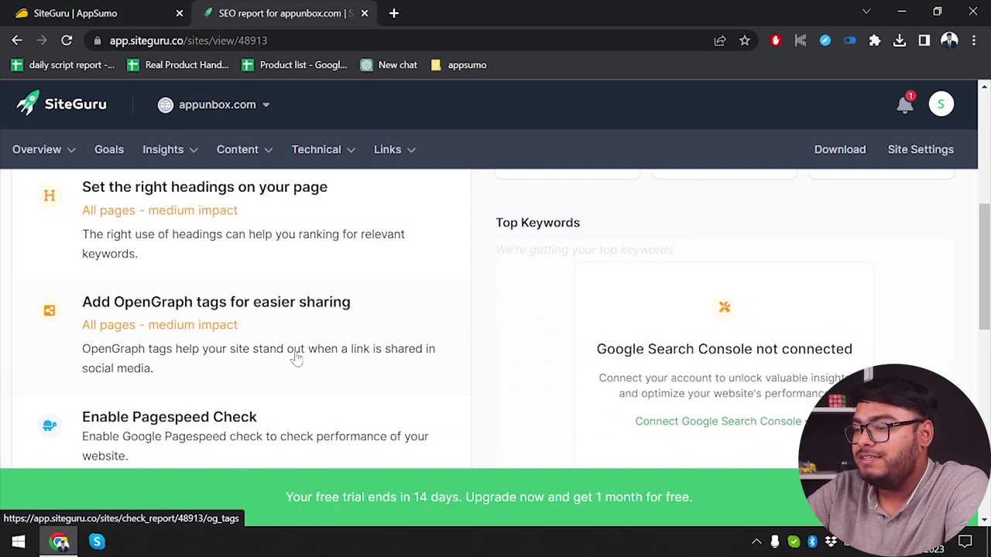
scroll(296, 357, down, 3)
scroll(298, 358, down, 2)
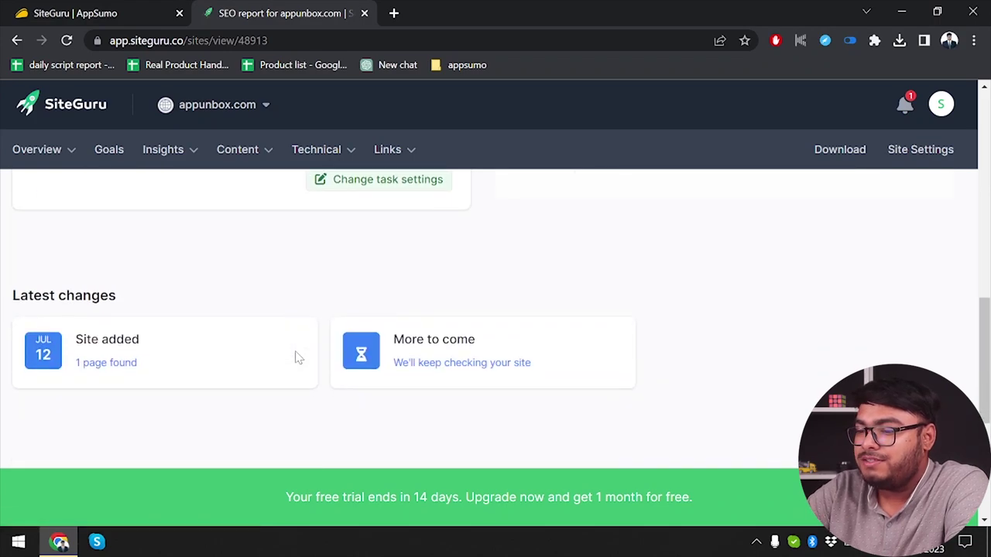
- Examine the dashboard's summary about appunbox.com, the KPIs and the Top Keywords section
scroll(296, 356, up, 15)
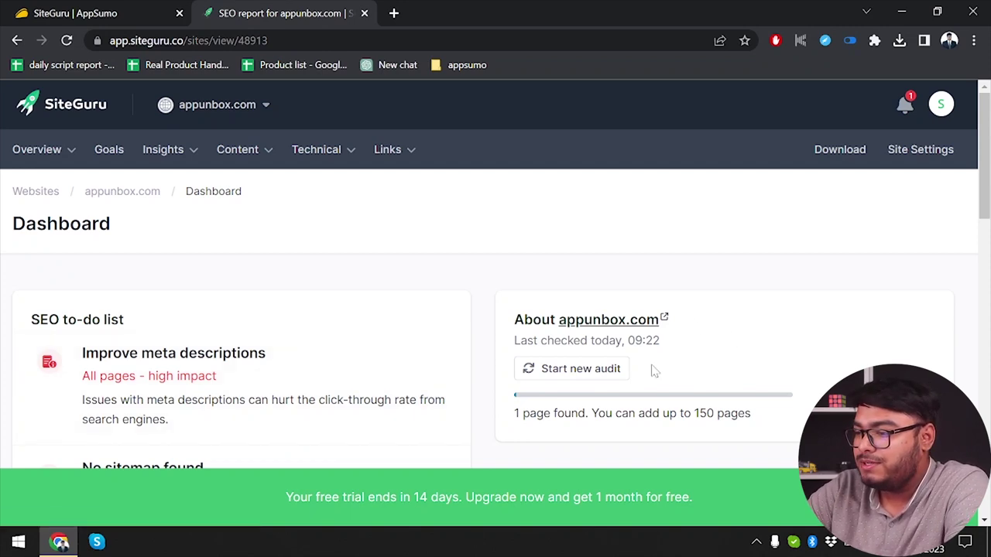
scroll(654, 373, down, 1)
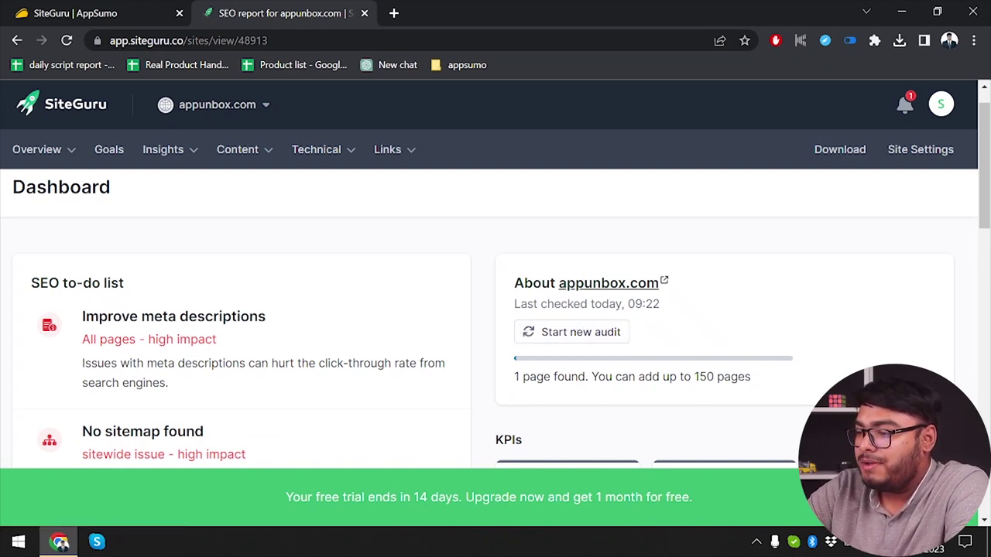
scroll(698, 387, down, 3)
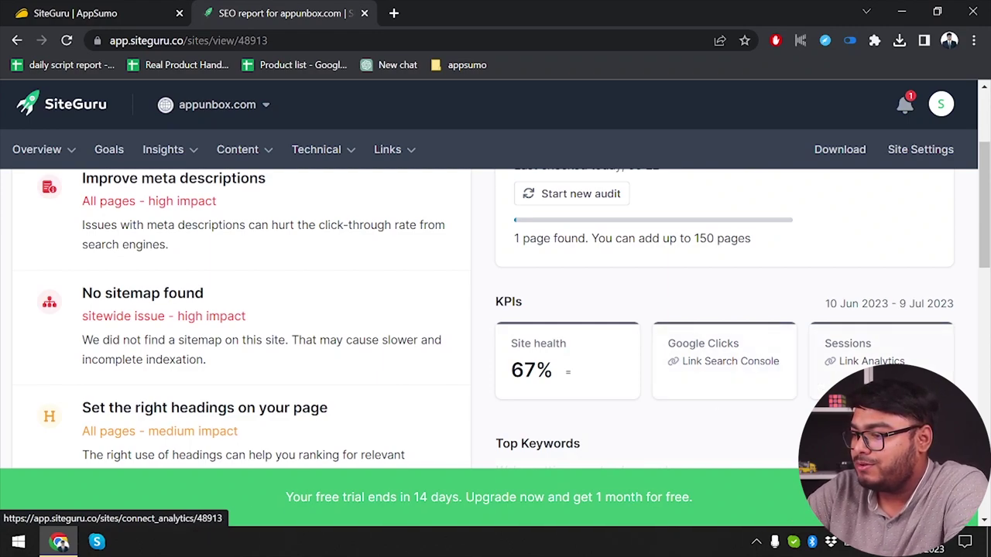
scroll(583, 439, down, 2)
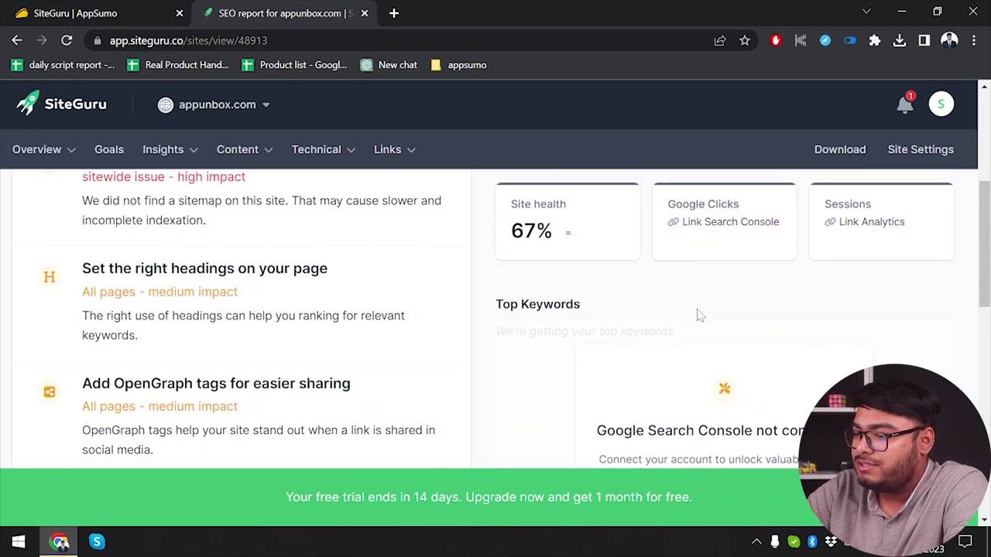
scroll(699, 315, down, 2)
scroll(699, 315, up, 1)
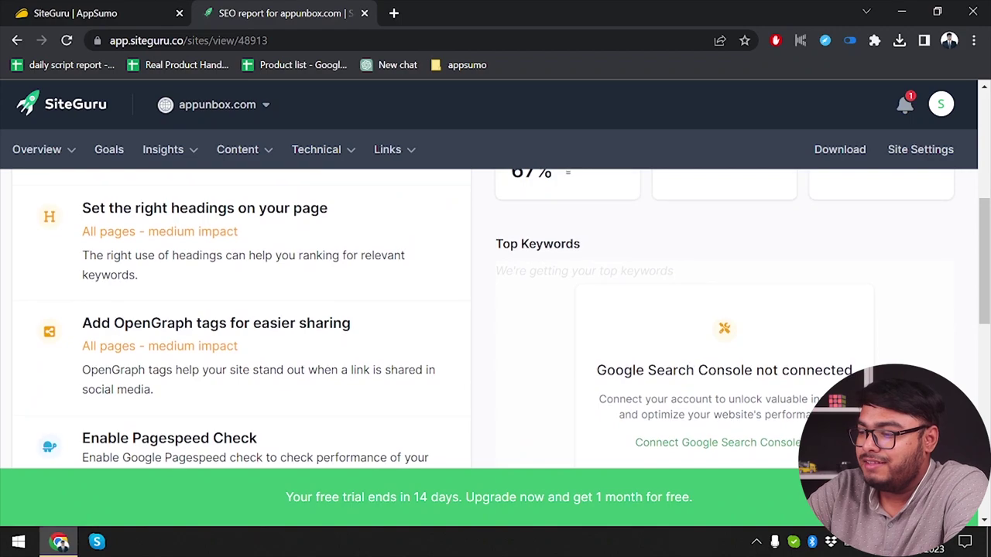
scroll(841, 352, up, 5)
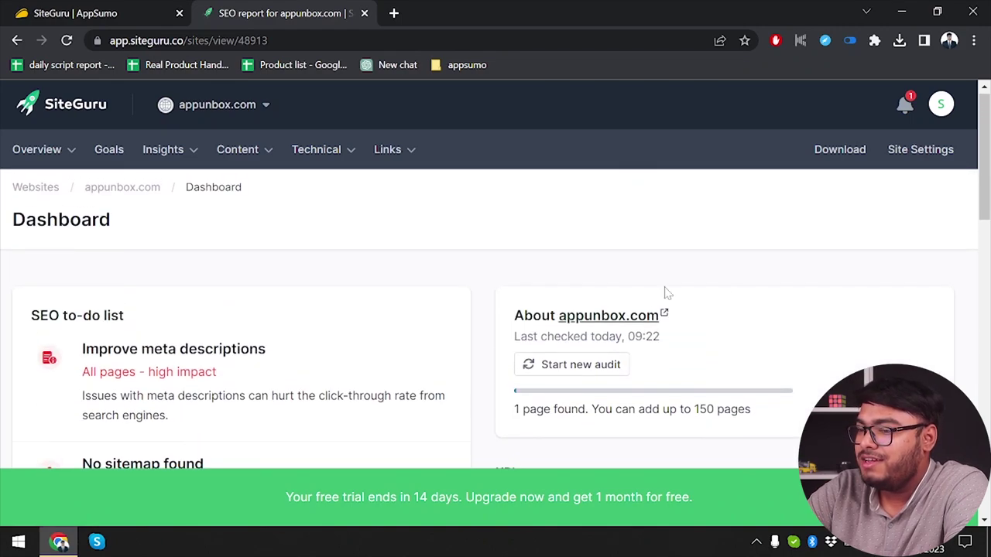
- Open the Websites overview to check appunbox.com's site health, and return to that site's dashboard
click(41, 195)
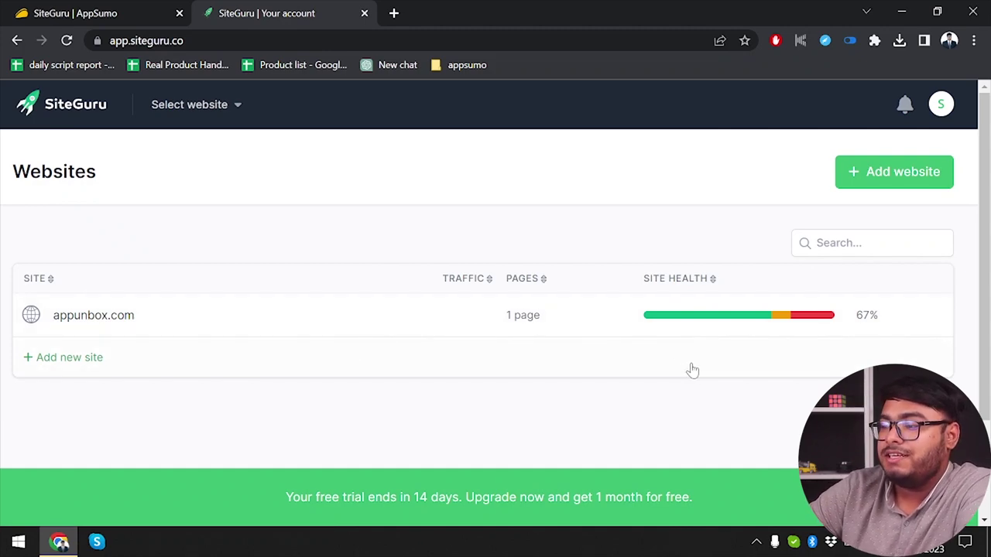
click(841, 316)
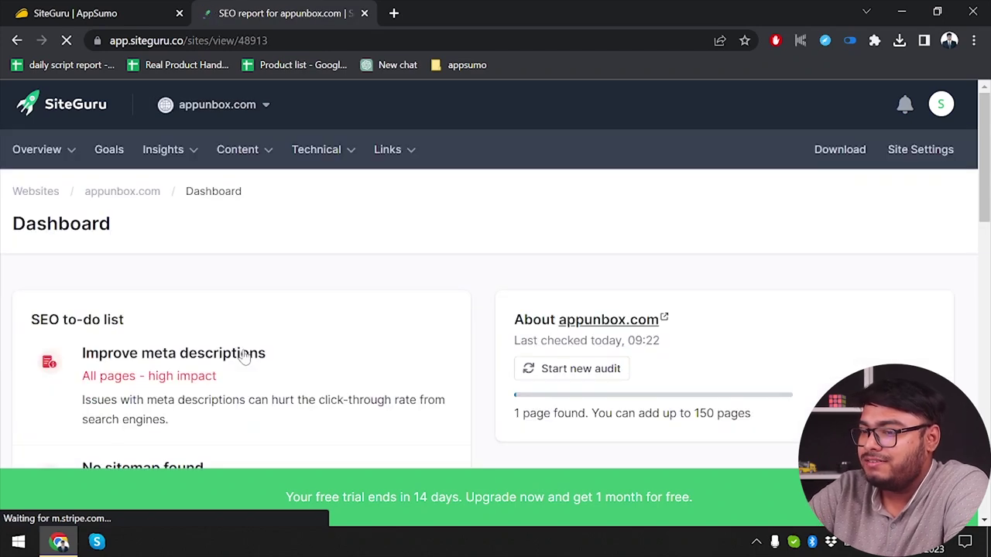
- Open the Timeline for appunbox.com and review its site health history and recorded changes
mouse_move(48, 153)
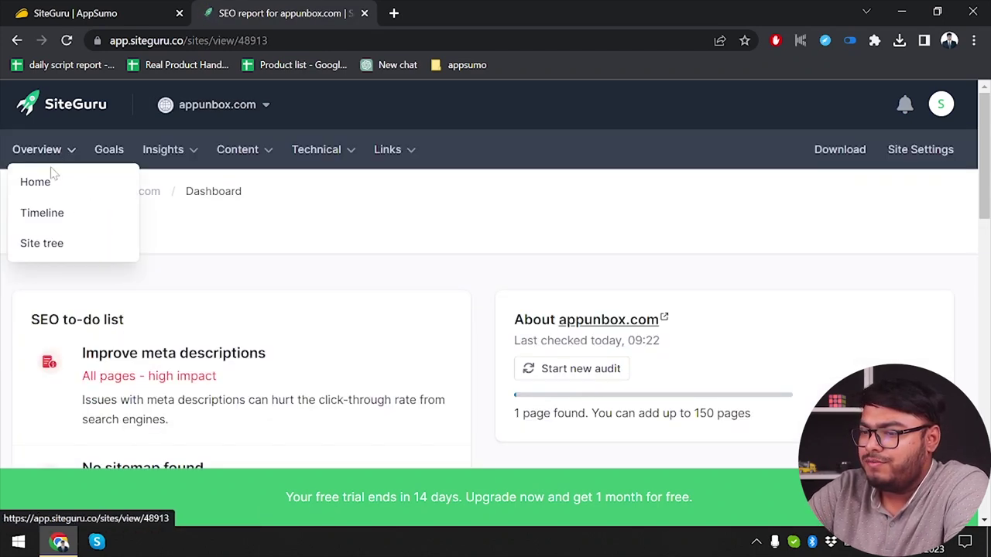
click(73, 210)
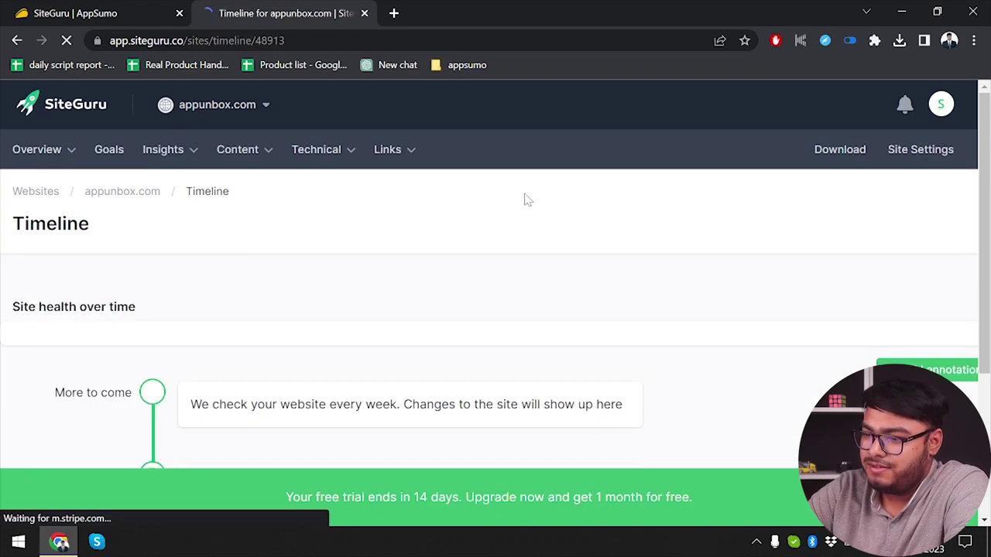
scroll(524, 199, down, 2)
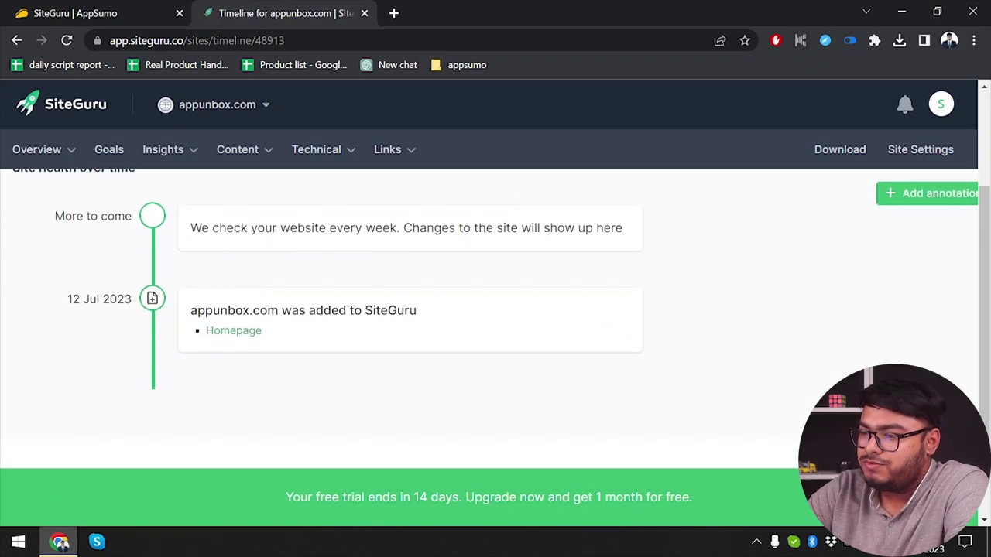
scroll(280, 348, up, 1)
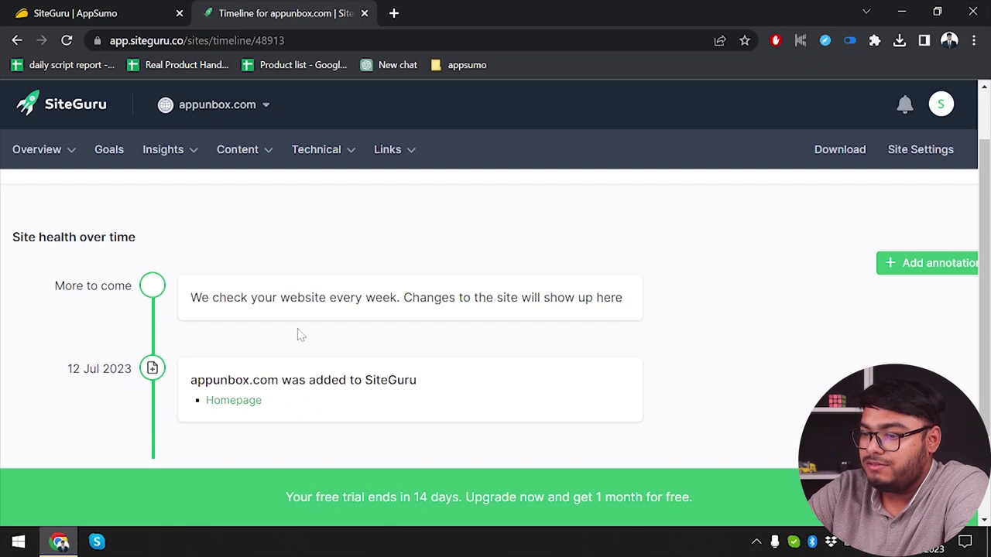
scroll(299, 333, up, 1)
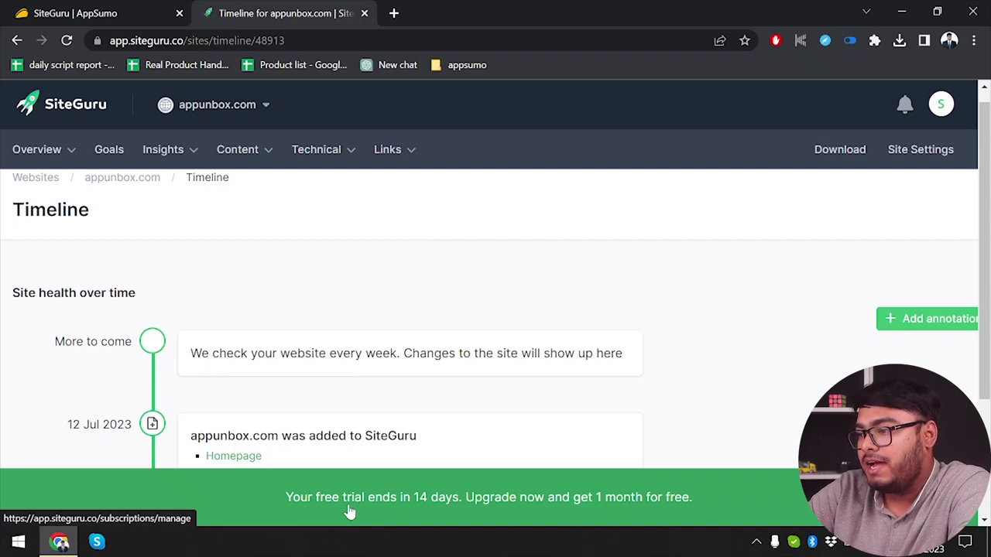
scroll(593, 411, up, 1)
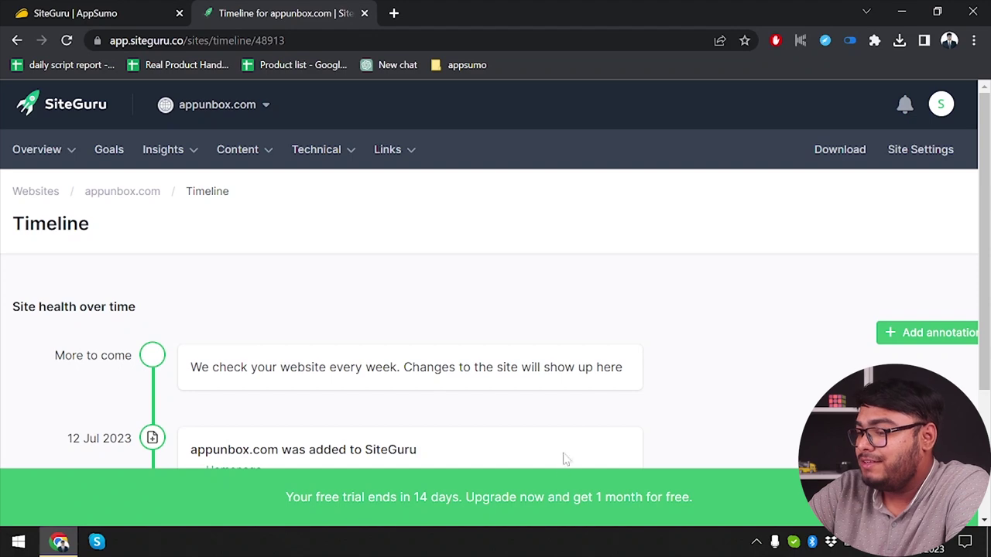
- Open the free-month upgrade offer and compare the Starter, Medium and Agency plans' prices and features
click(573, 510)
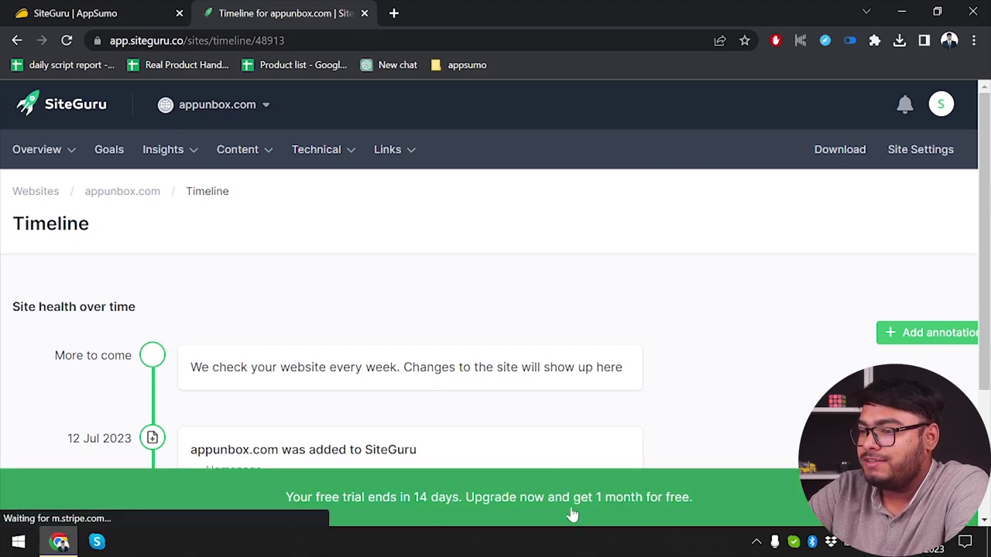
scroll(457, 335, down, 1)
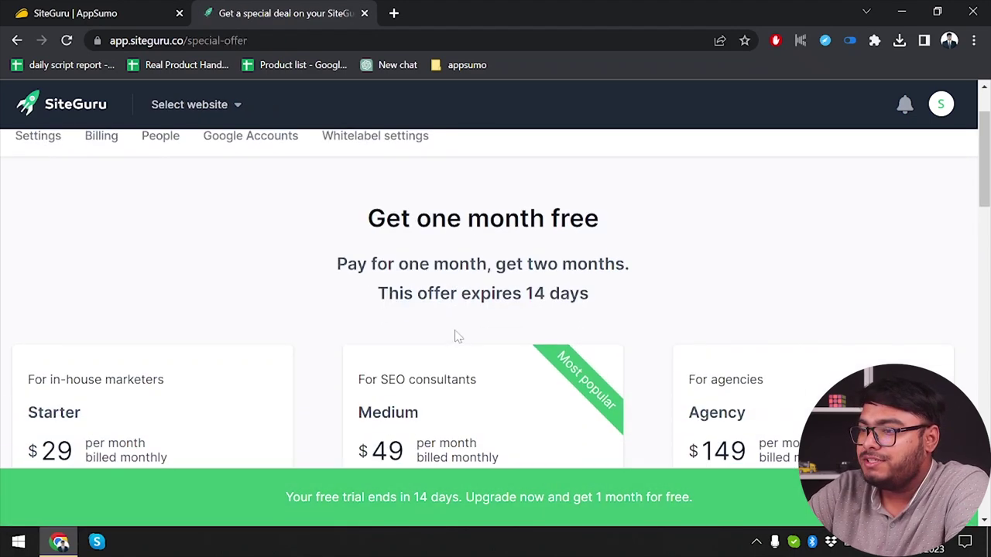
scroll(457, 336, down, 3)
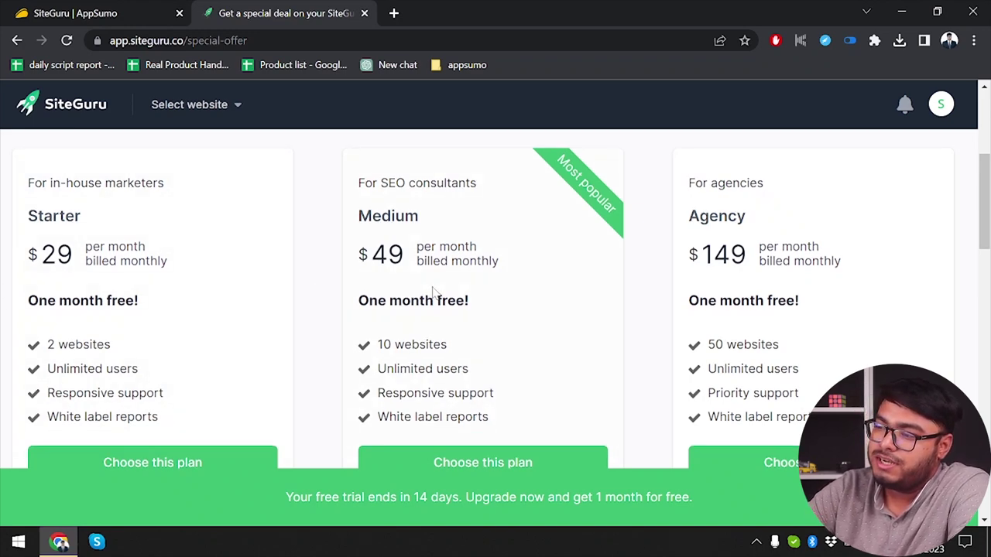
scroll(435, 291, down, 1)
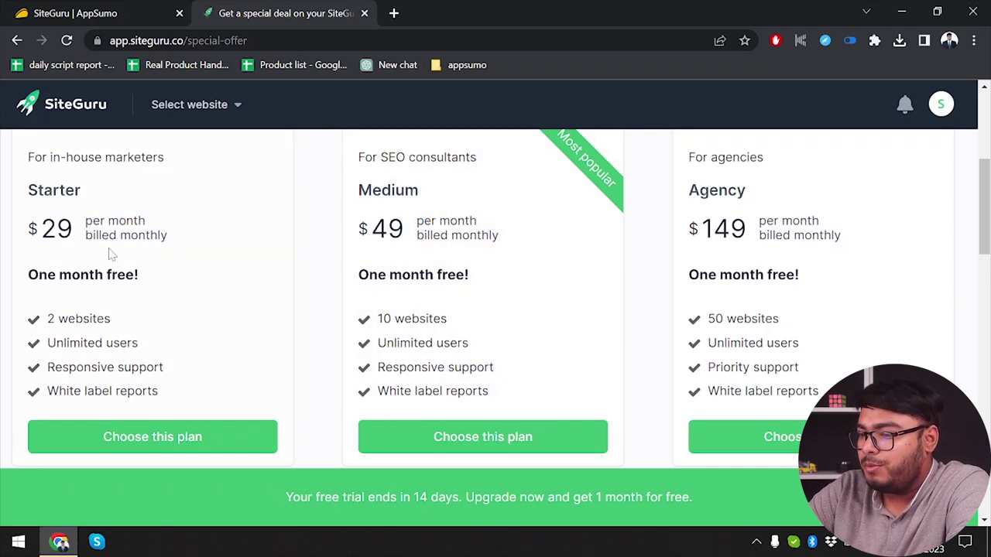
scroll(110, 254, up, 1)
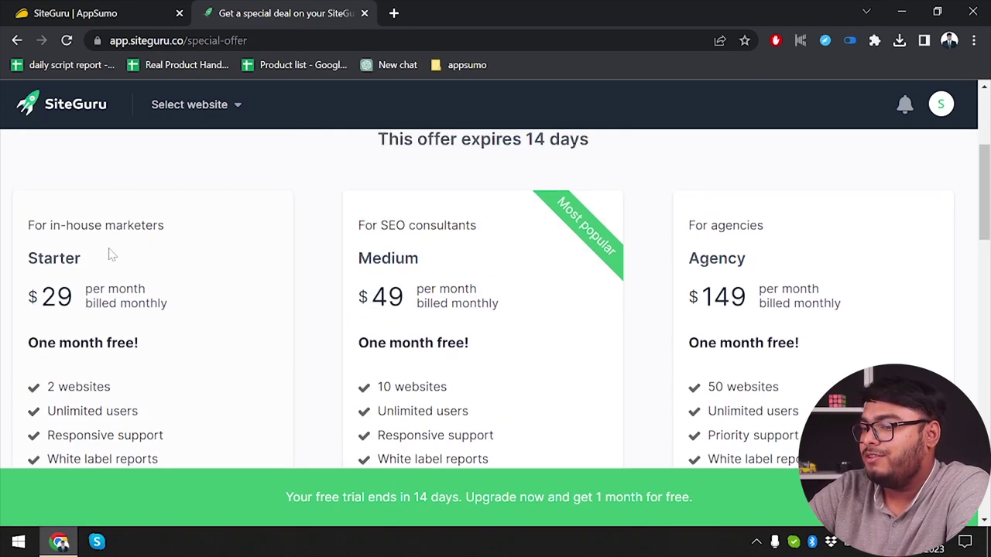
- Switch to SiteGuru's AppSumo page and compare its lifetime deal and product description with the monthly plans on SiteGuru's special-offer page
click(121, 9)
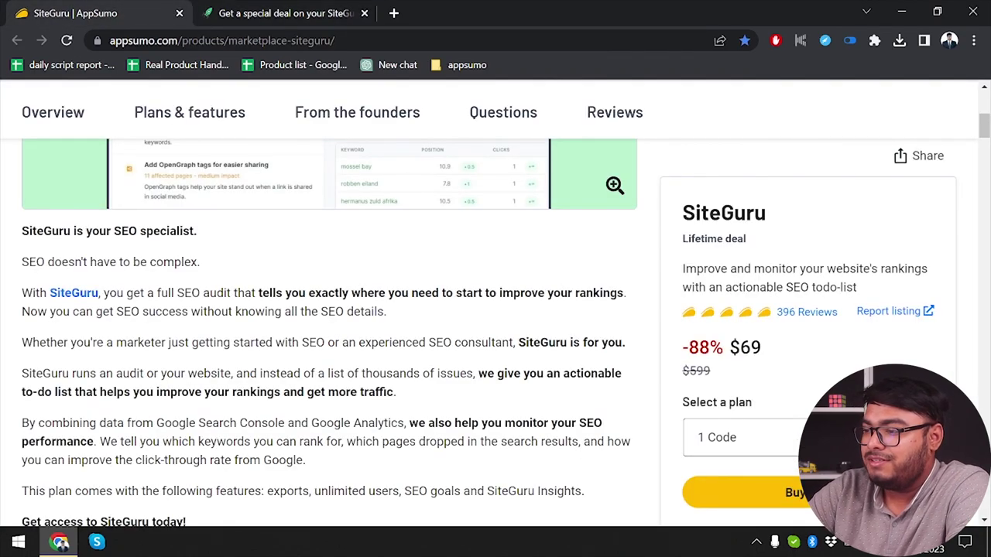
scroll(329, 333, up, 5)
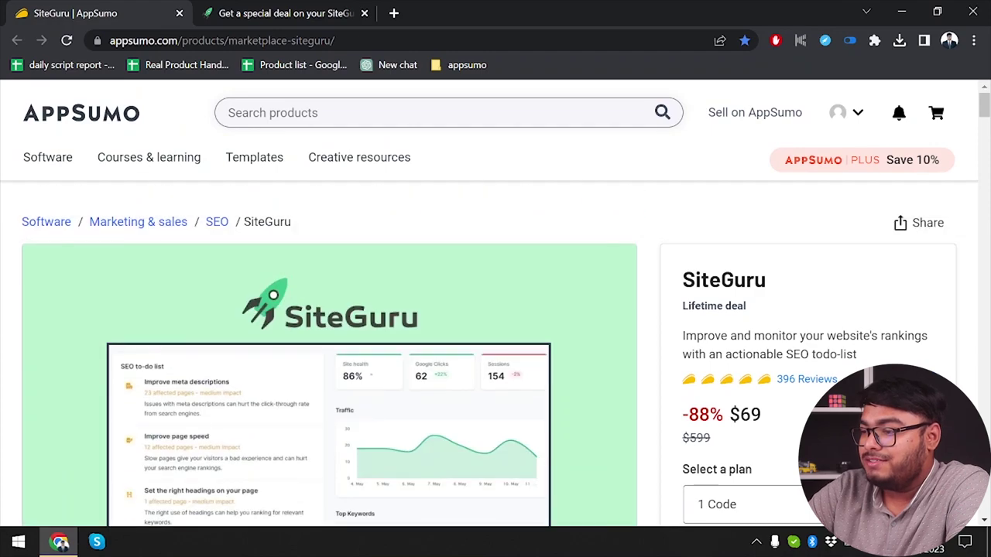
scroll(329, 348, down, 2)
scroll(328, 348, down, 1)
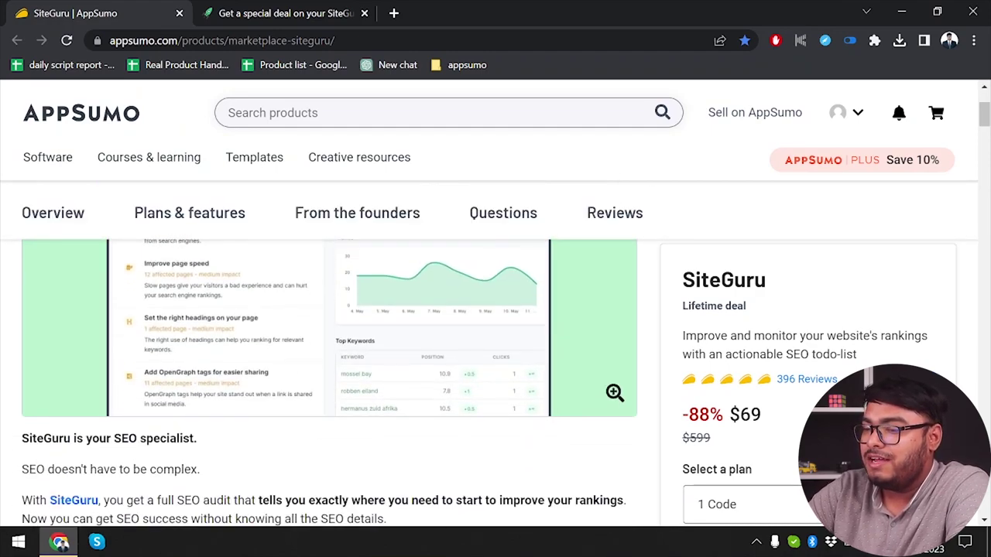
click(287, 11)
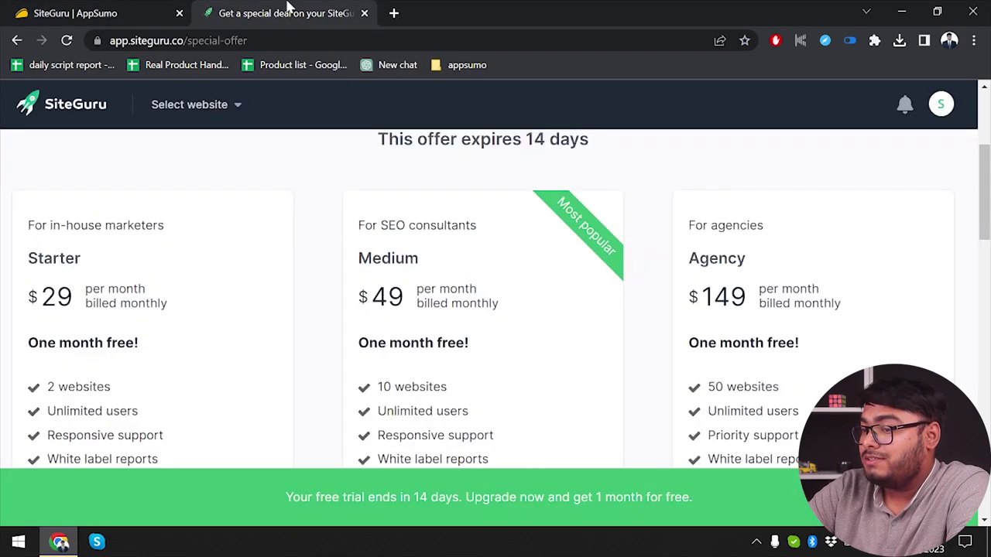
click(86, 11)
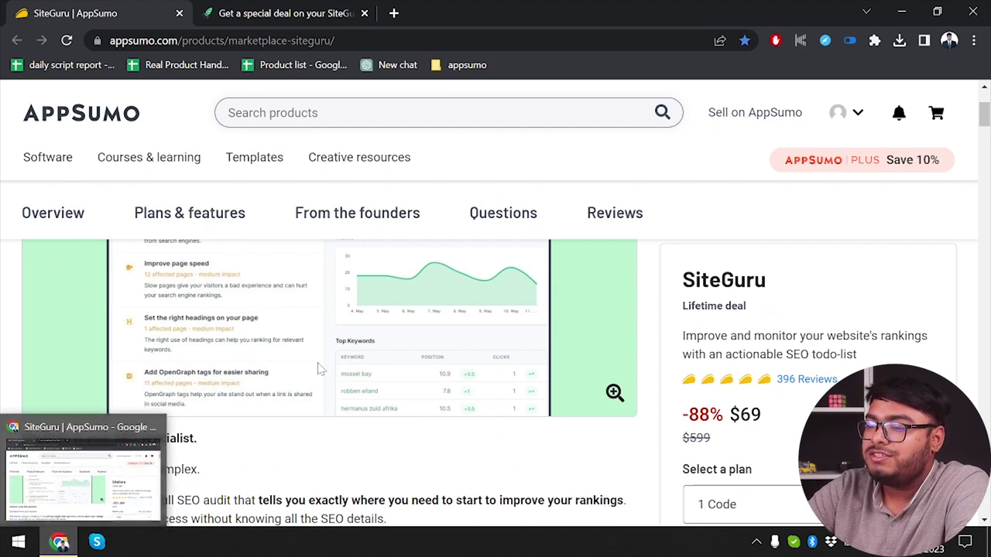
scroll(319, 365, down, 3)
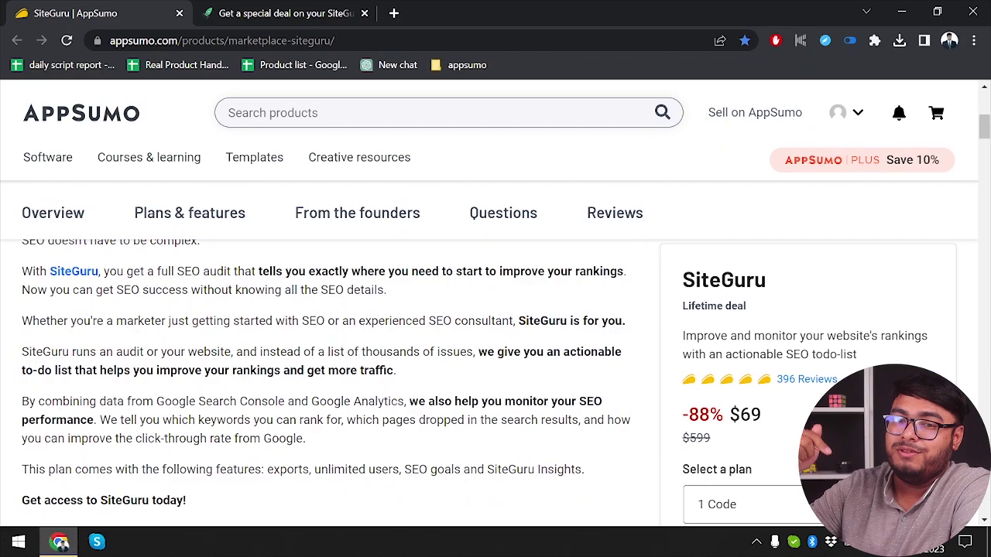